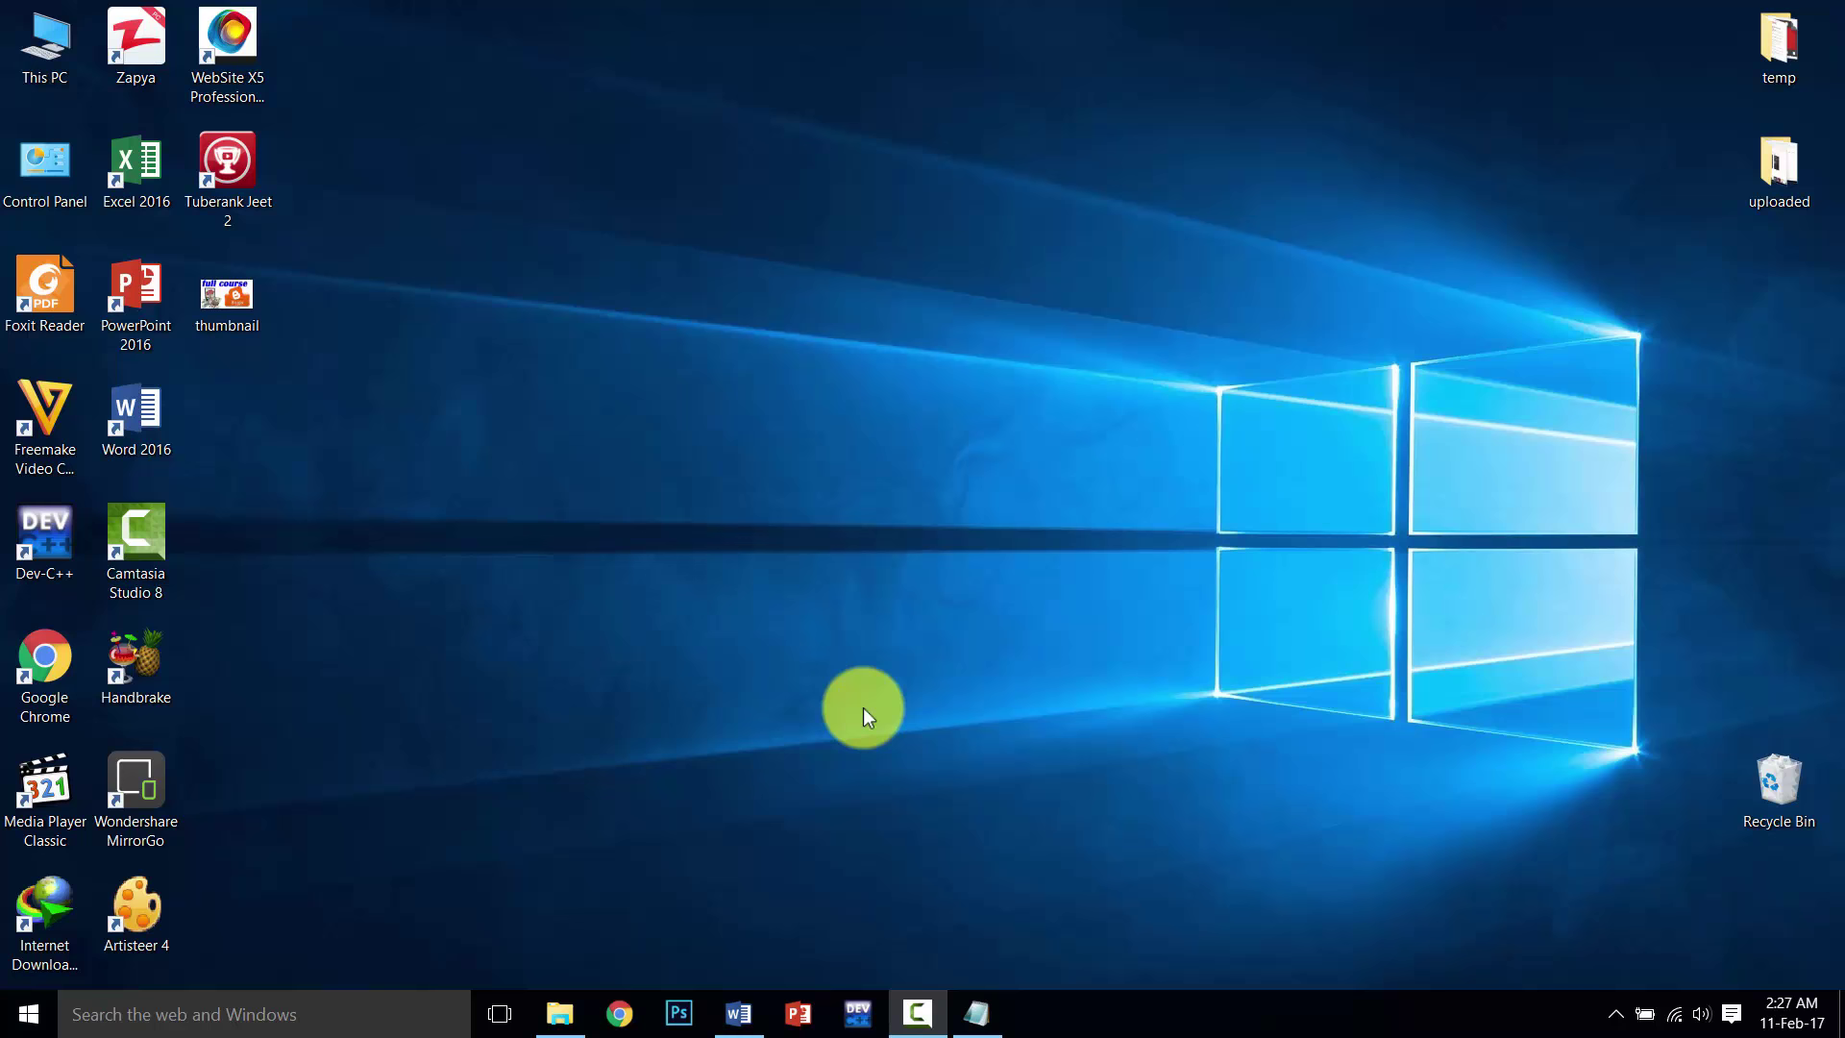
Open Chrome, go to google.com and search for "webmaster tools".
{"action": "left_click", "coordinate": [622, 1012]}
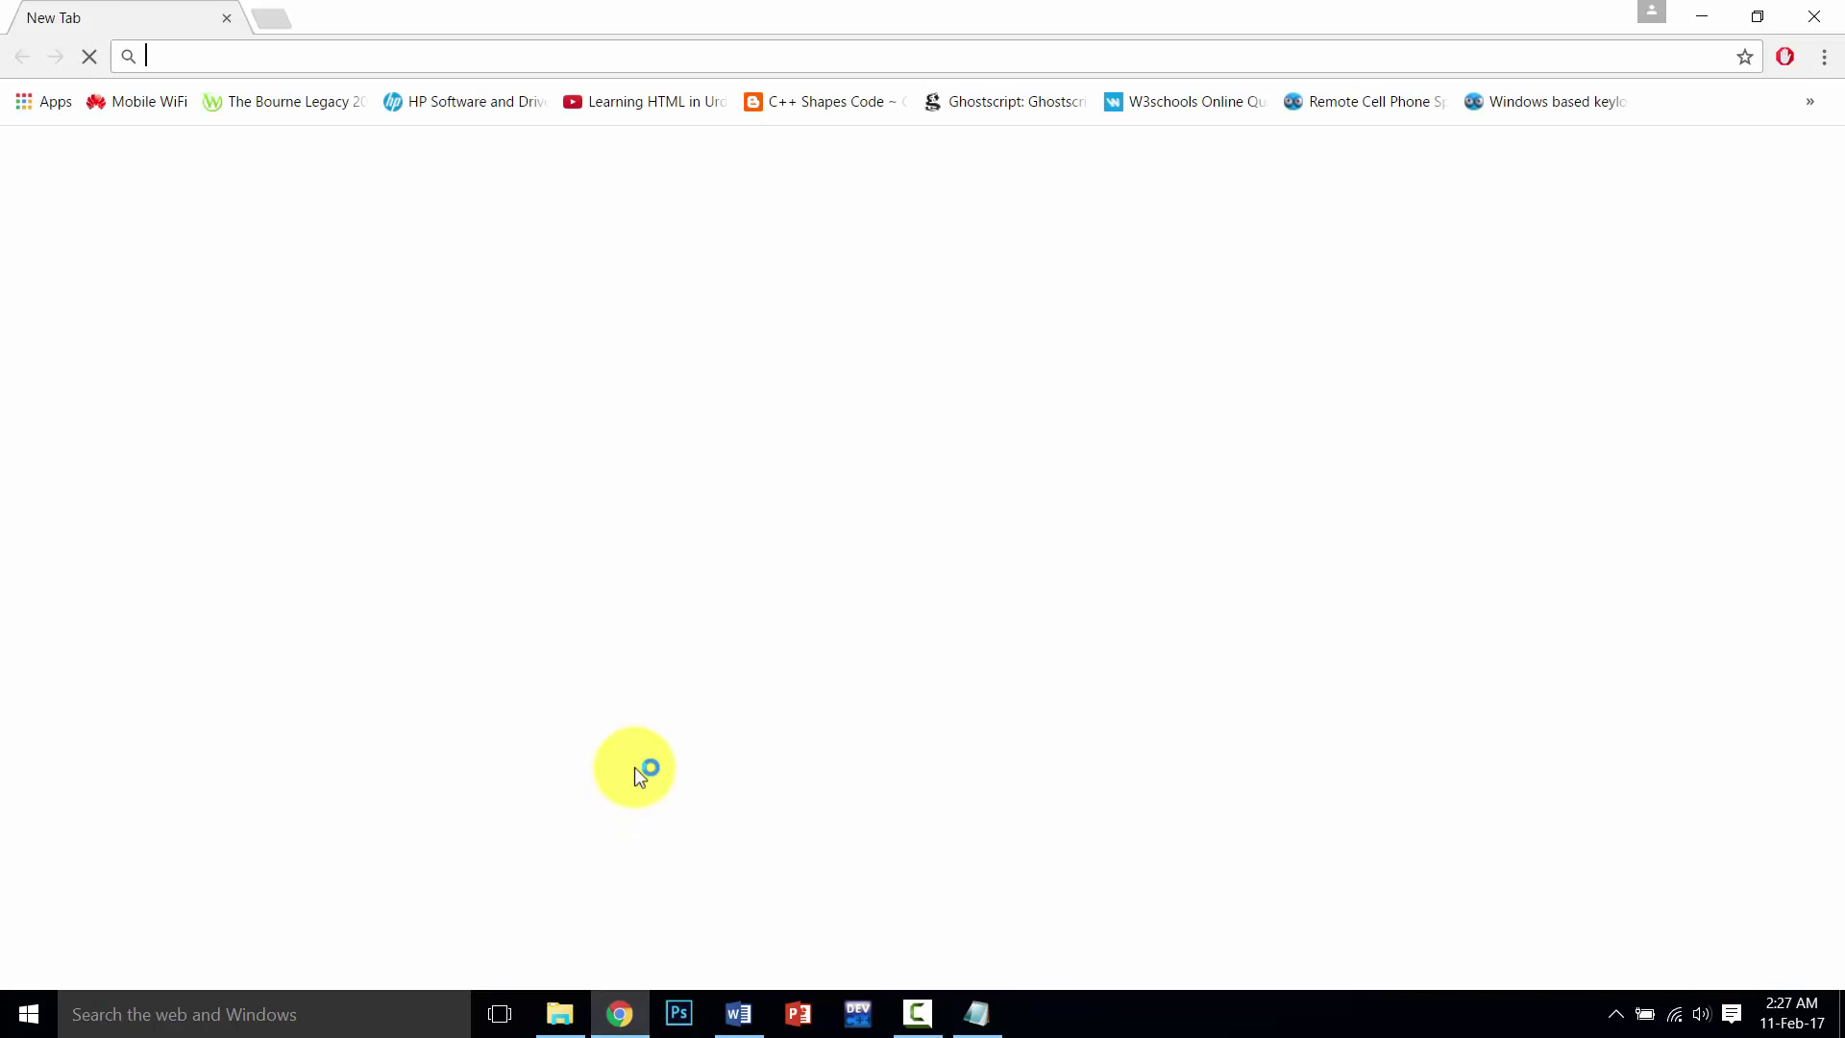
{"action": "type", "text": "google.com"}
{"action": "key", "text": "Return"}
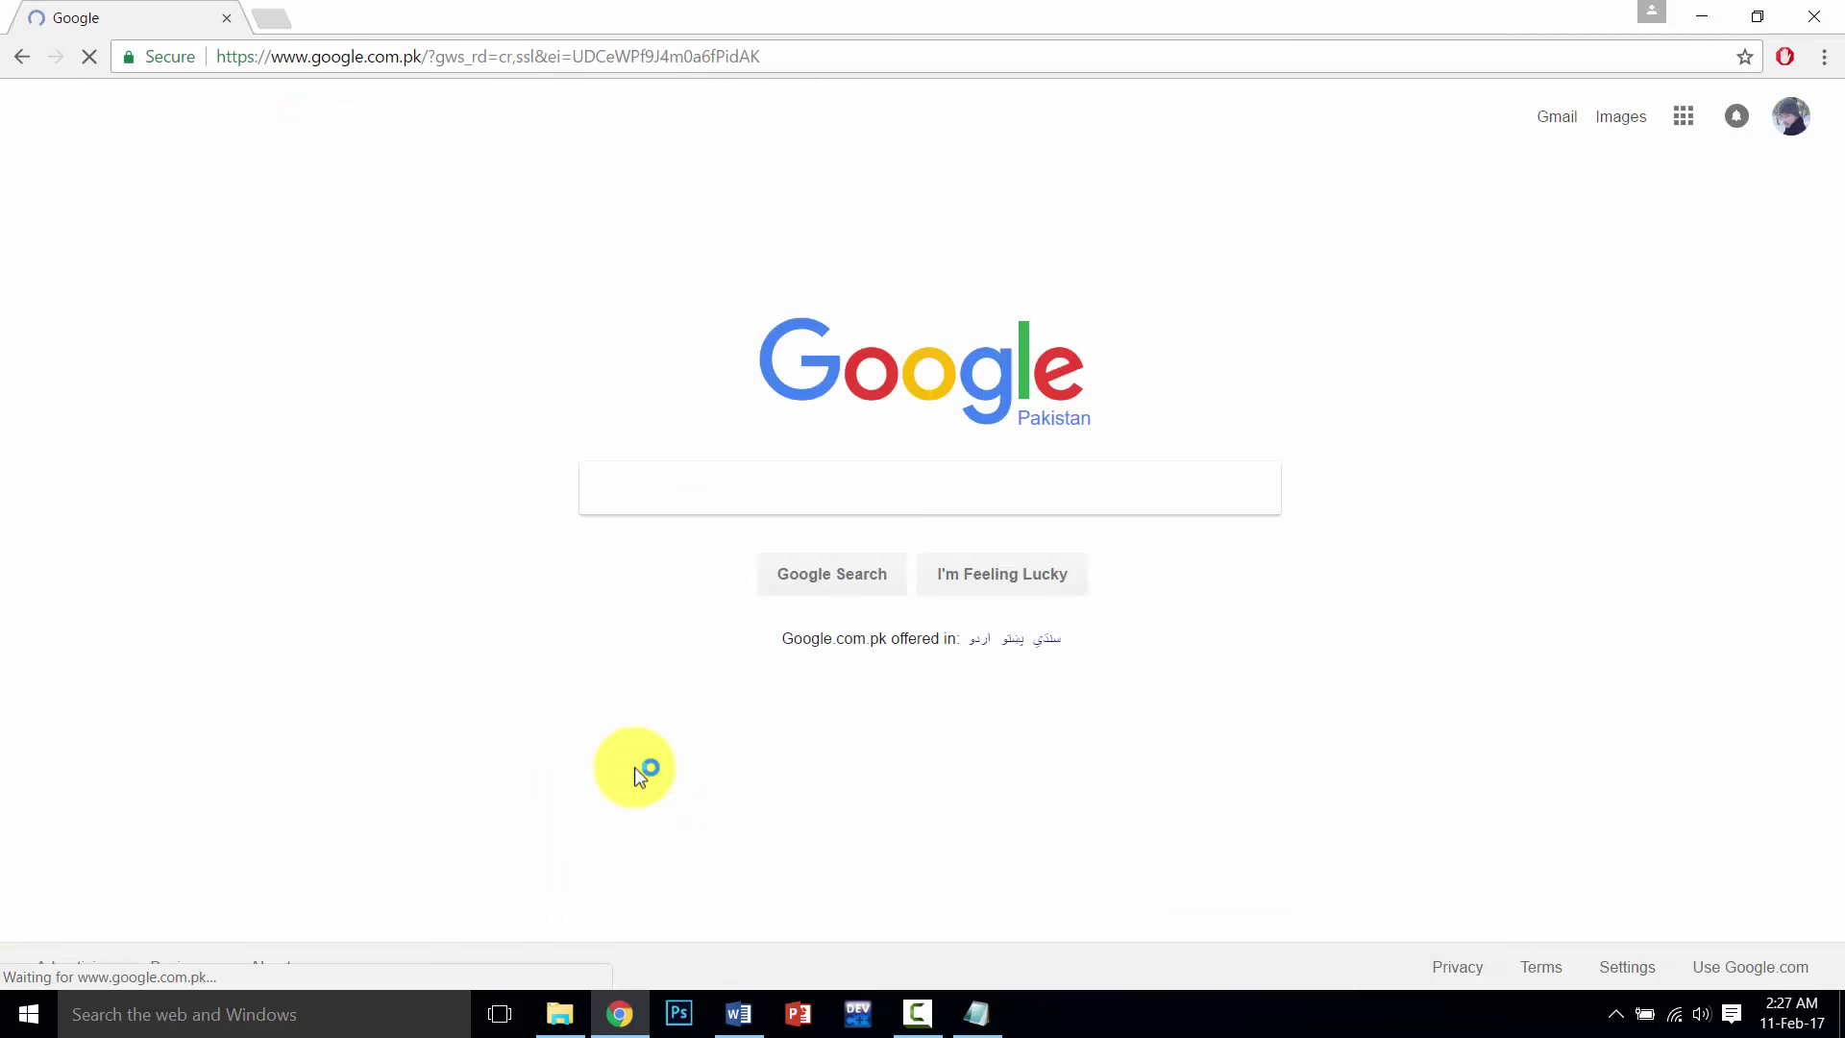
{"action": "type", "text": "we"}
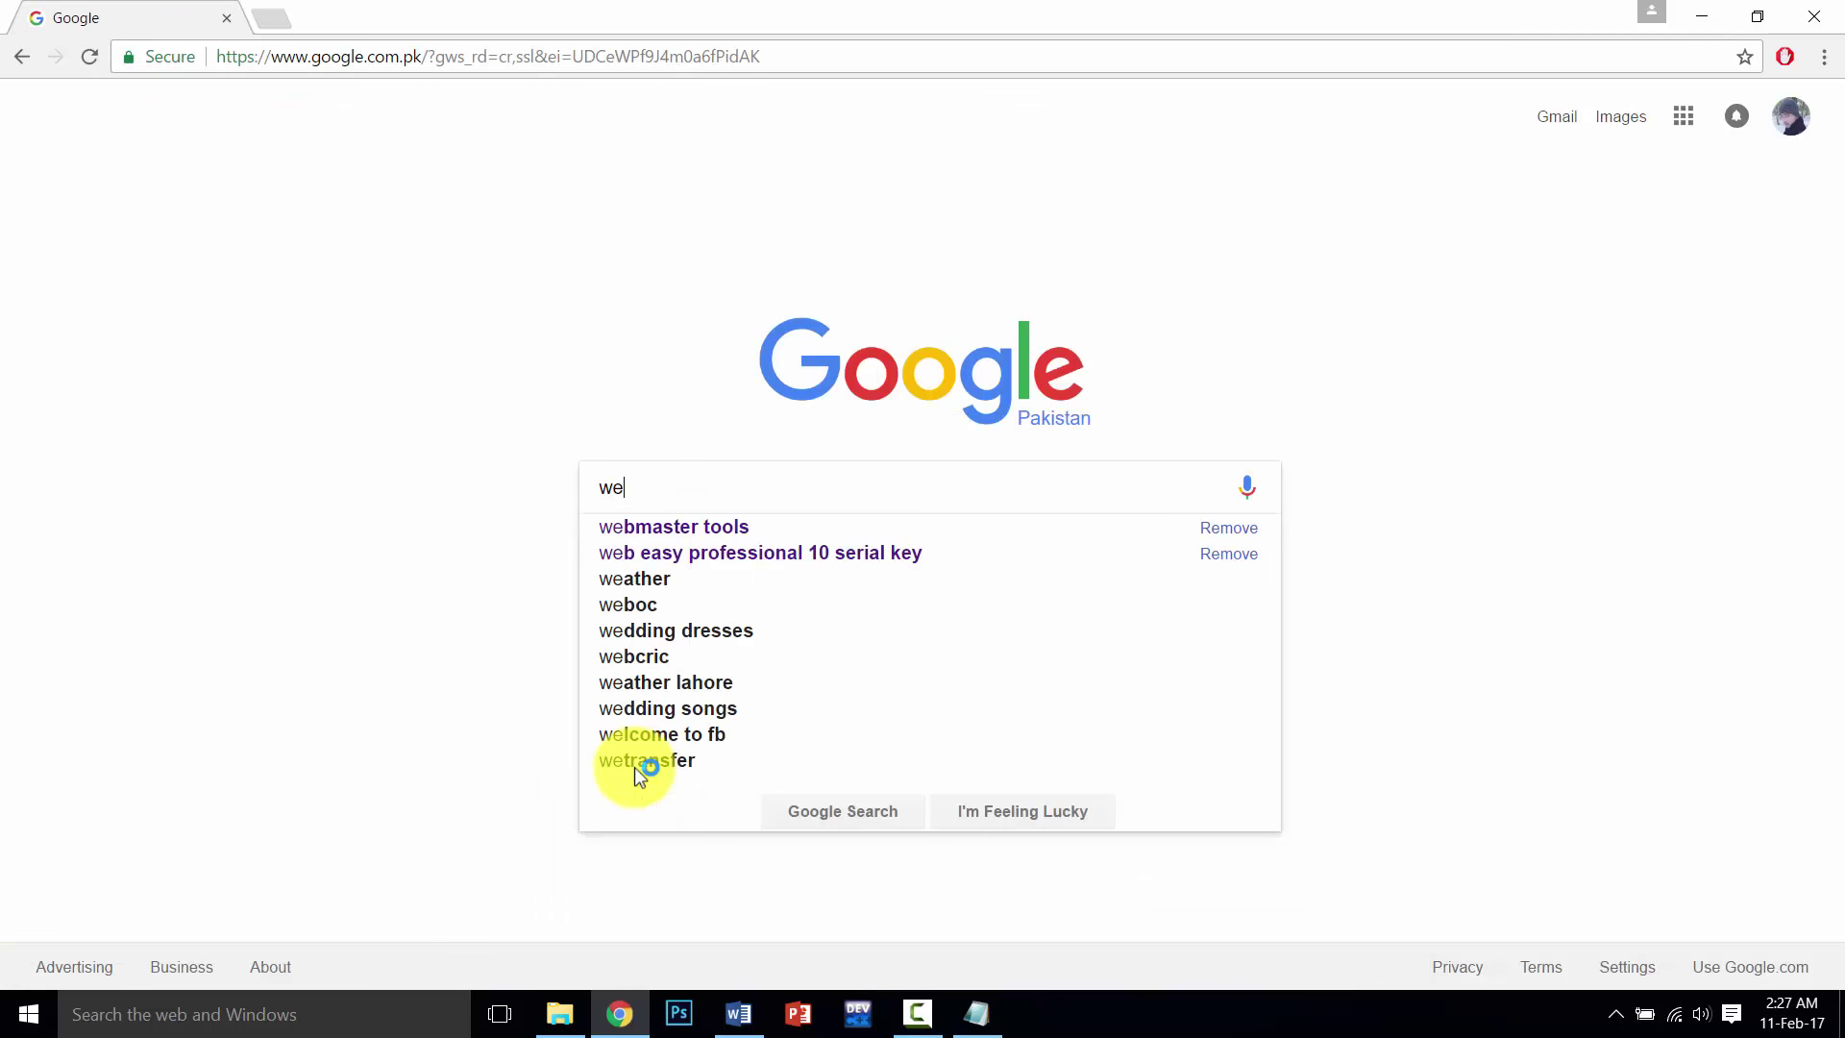
{"action": "key", "text": "Down"}
{"action": "key", "text": "Return"}
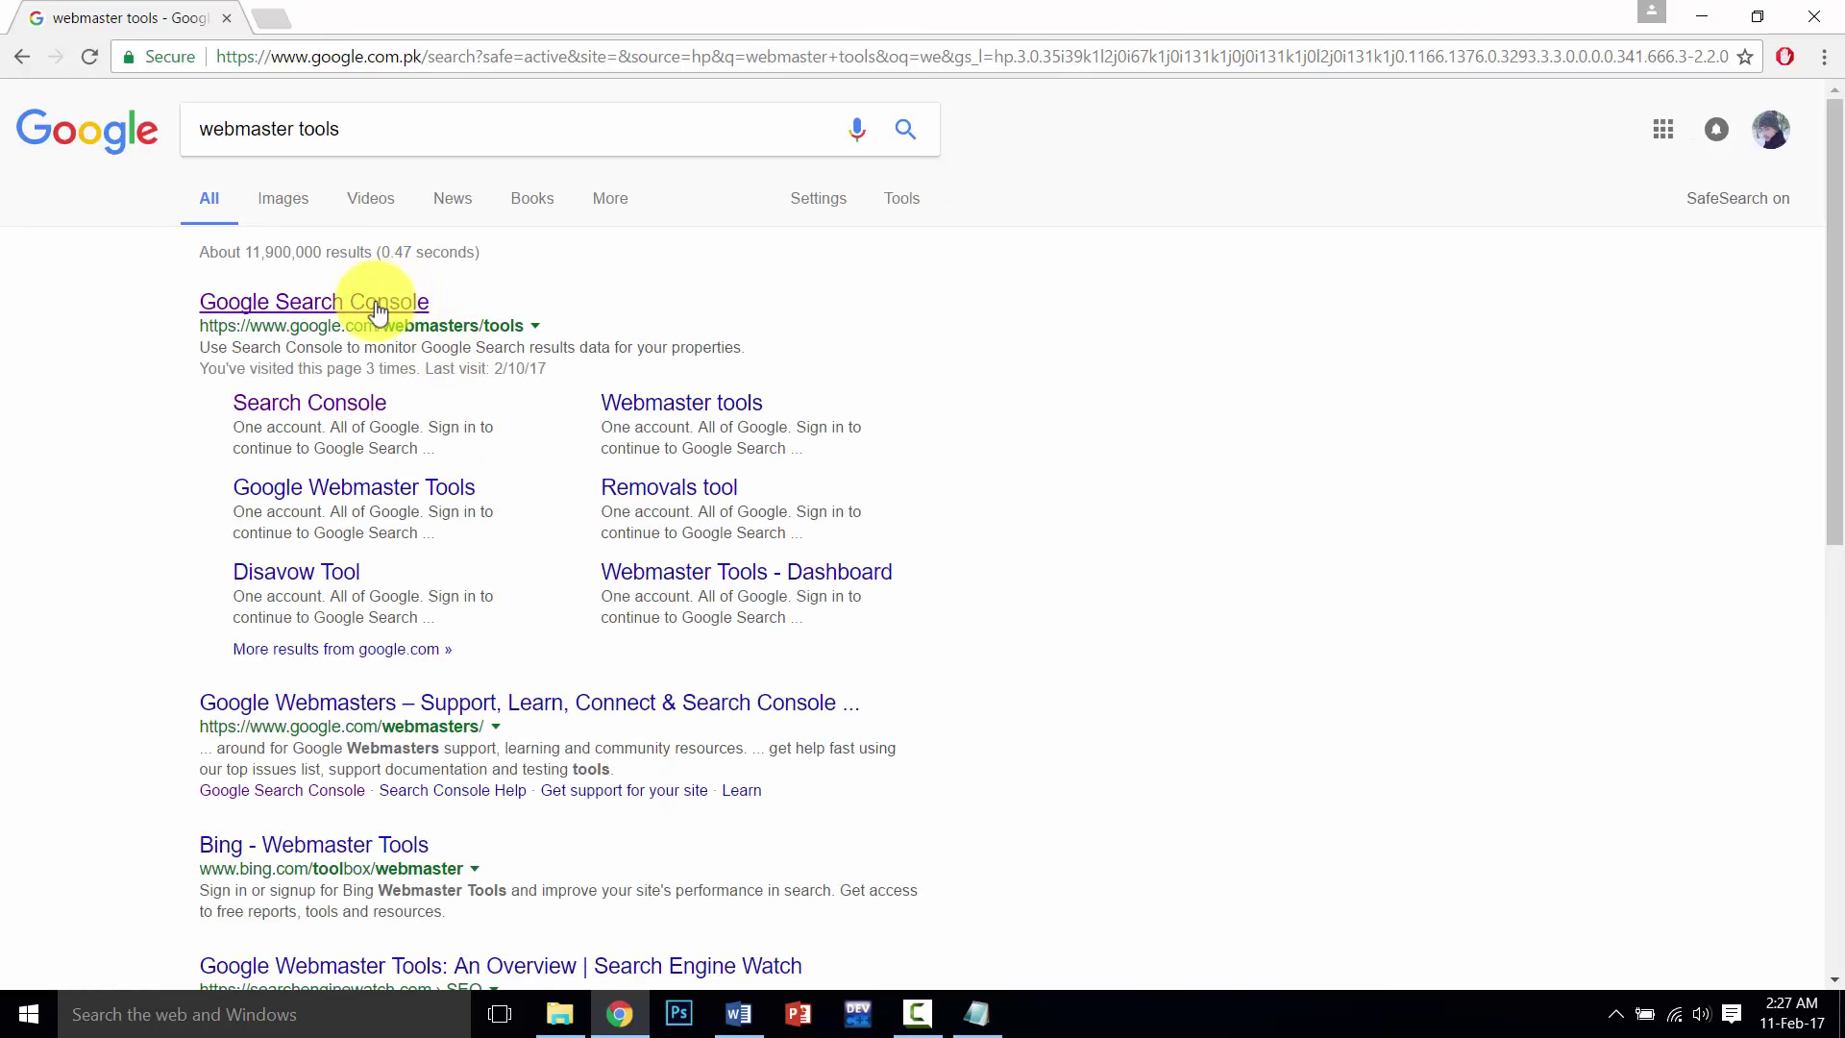
Open Google Search Console from the search results and go to the bloggerdoperfect.blogspot.com property.
{"action": "left_click", "coordinate": [374, 303]}
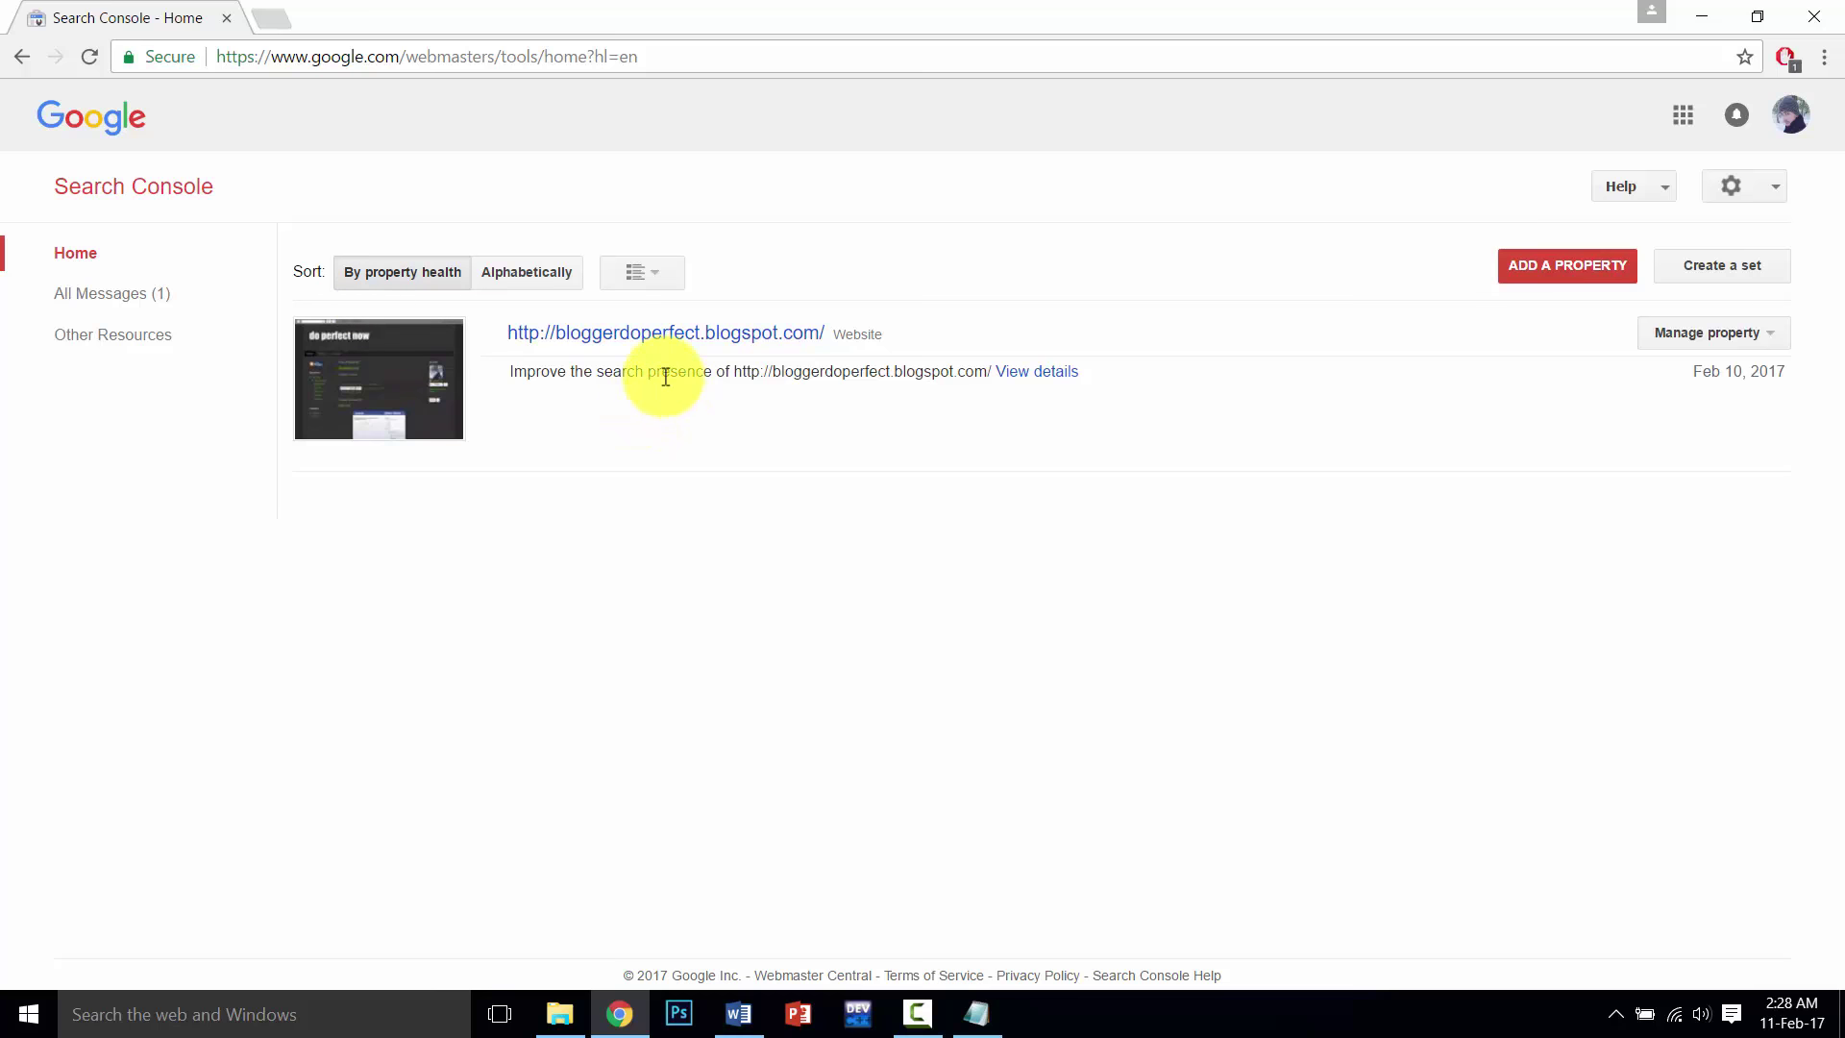
{"action": "left_click", "coordinate": [647, 339]}
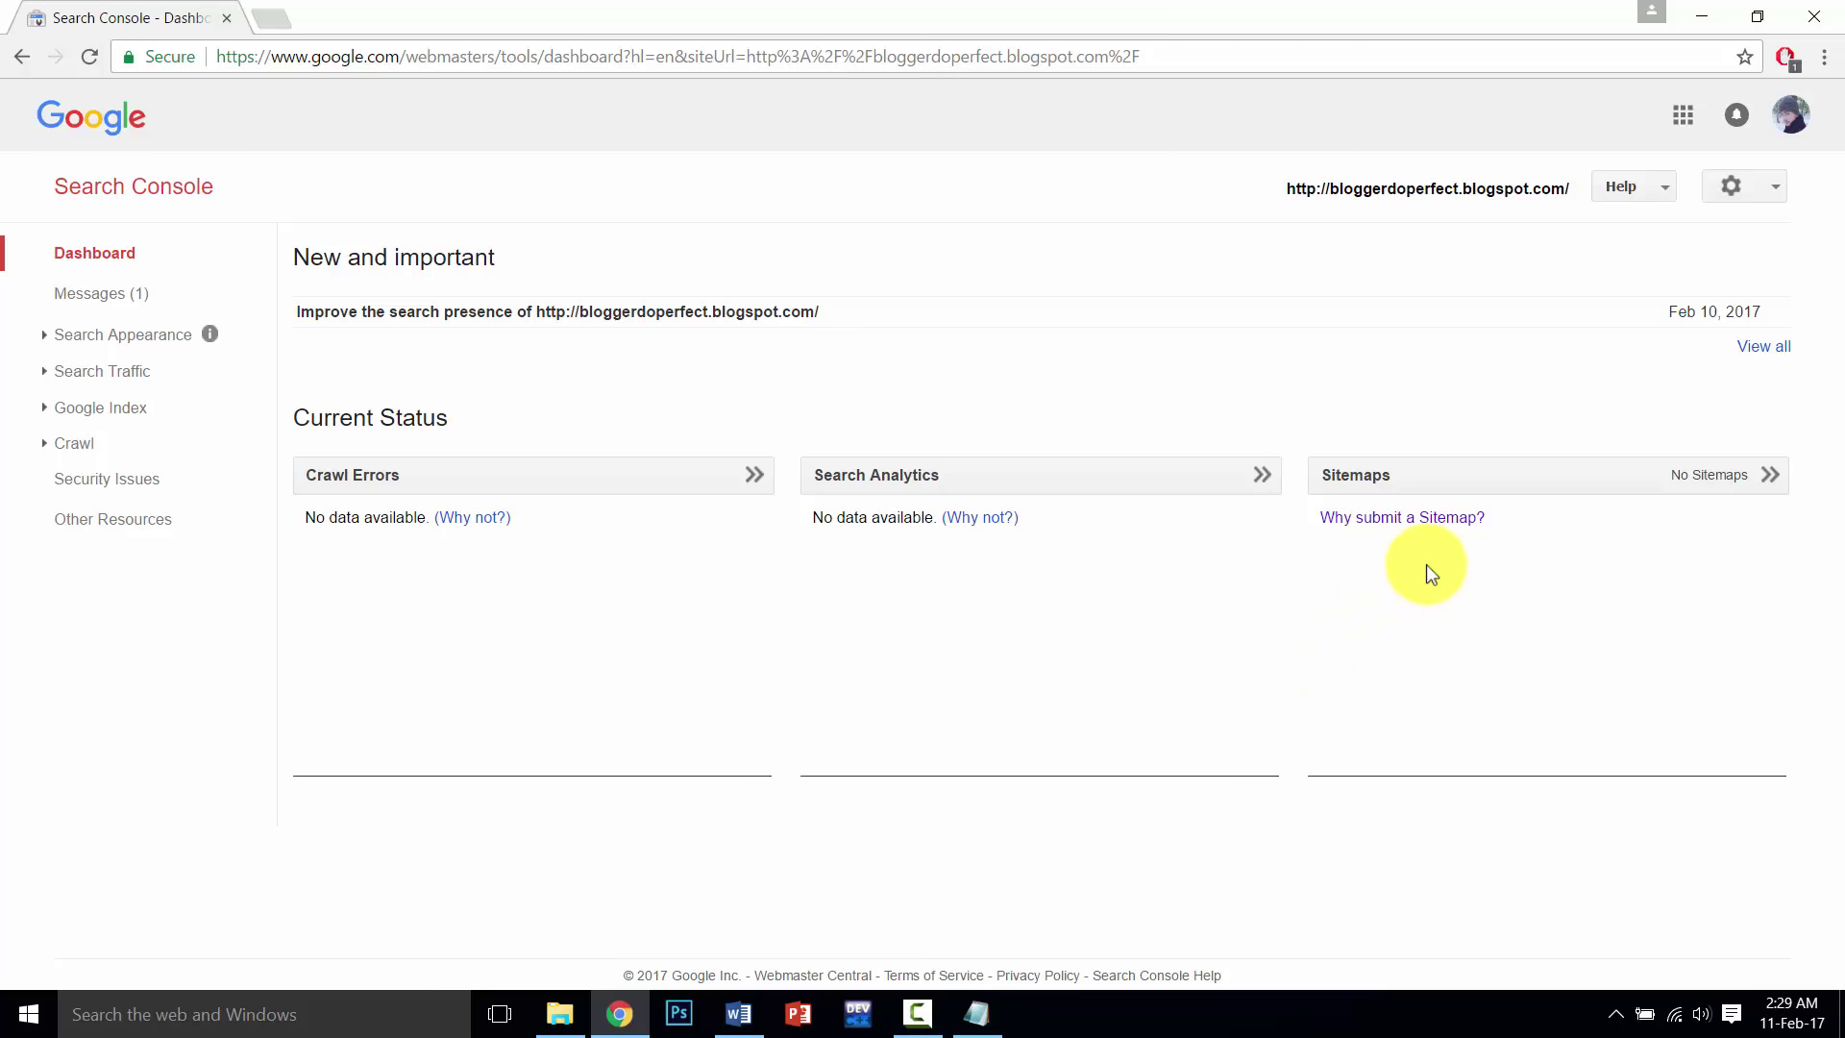
Look through the help page explaining why to submit a sitemap, reload it, and close it to return to the property dashboard.
{"action": "left_click", "coordinate": [1401, 519]}
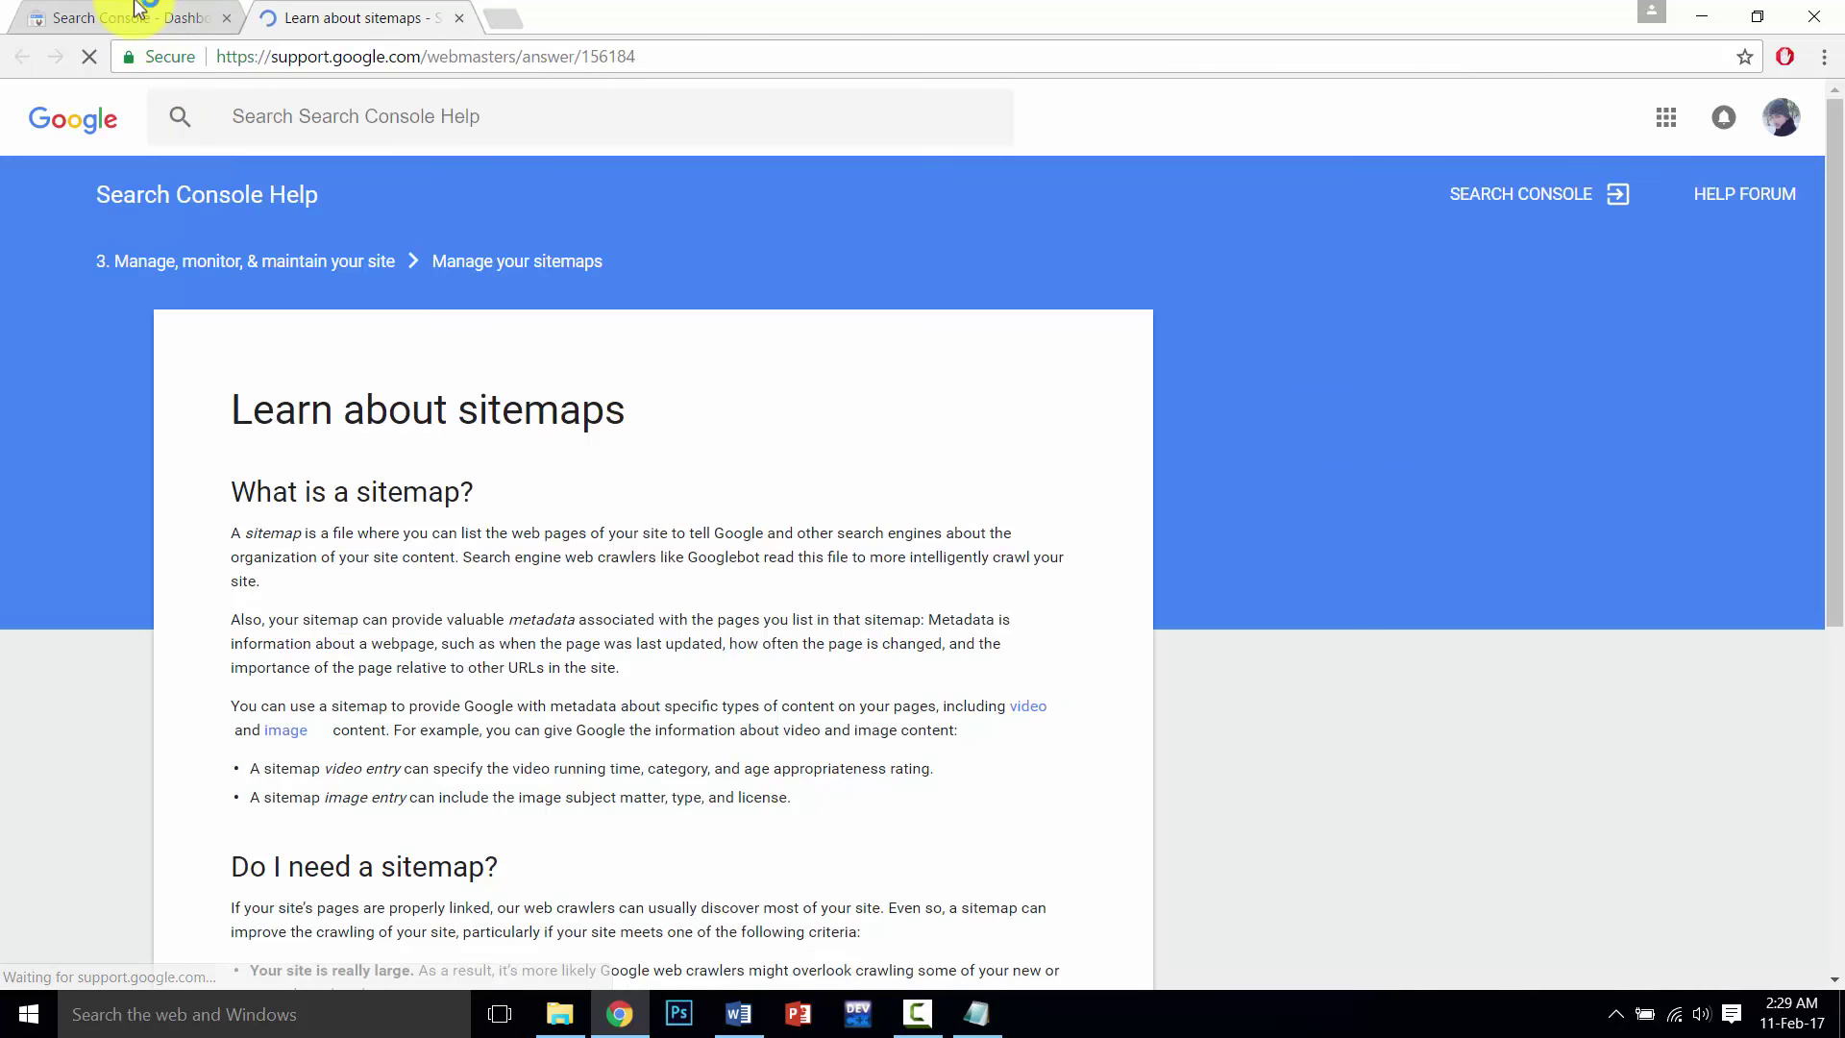
{"action": "left_click", "coordinate": [139, 12]}
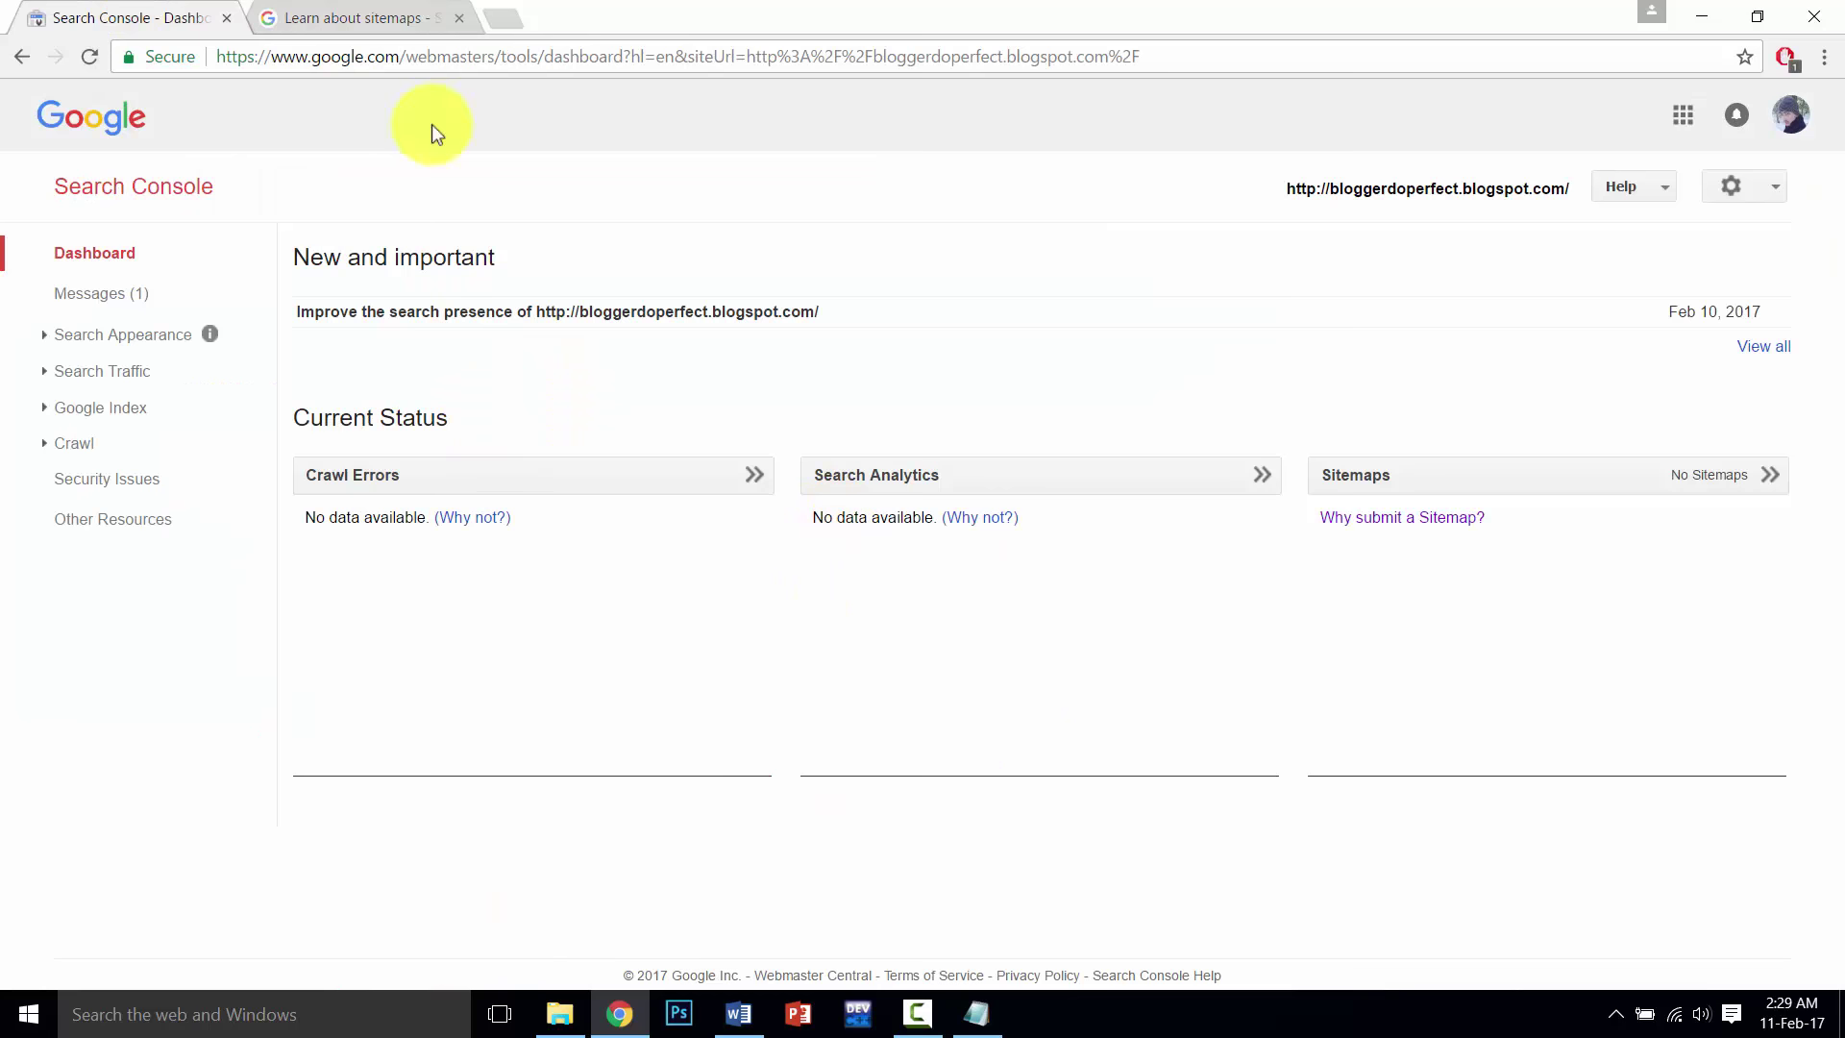
{"action": "left_click", "coordinate": [376, 13]}
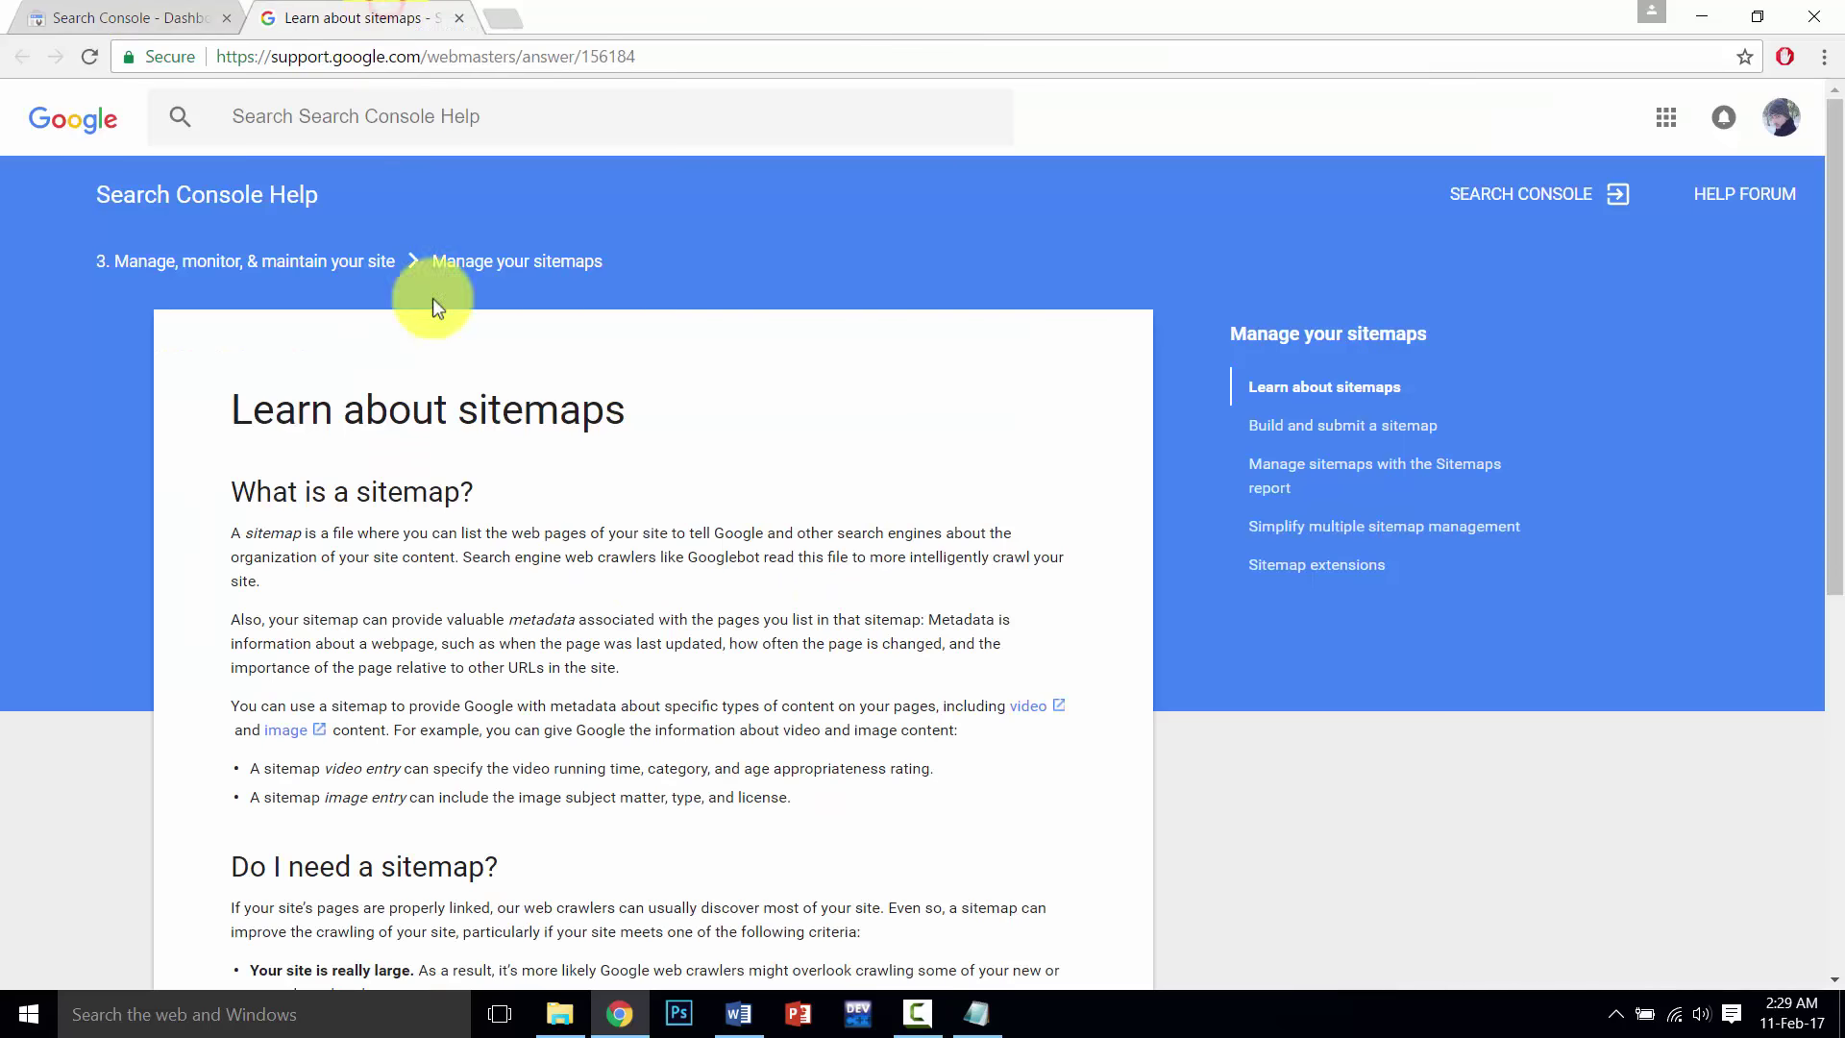
{"action": "scroll", "coordinate": [486, 597], "scroll_direction": "down", "scroll_amount": 6}
{"action": "key", "text": "F5"}
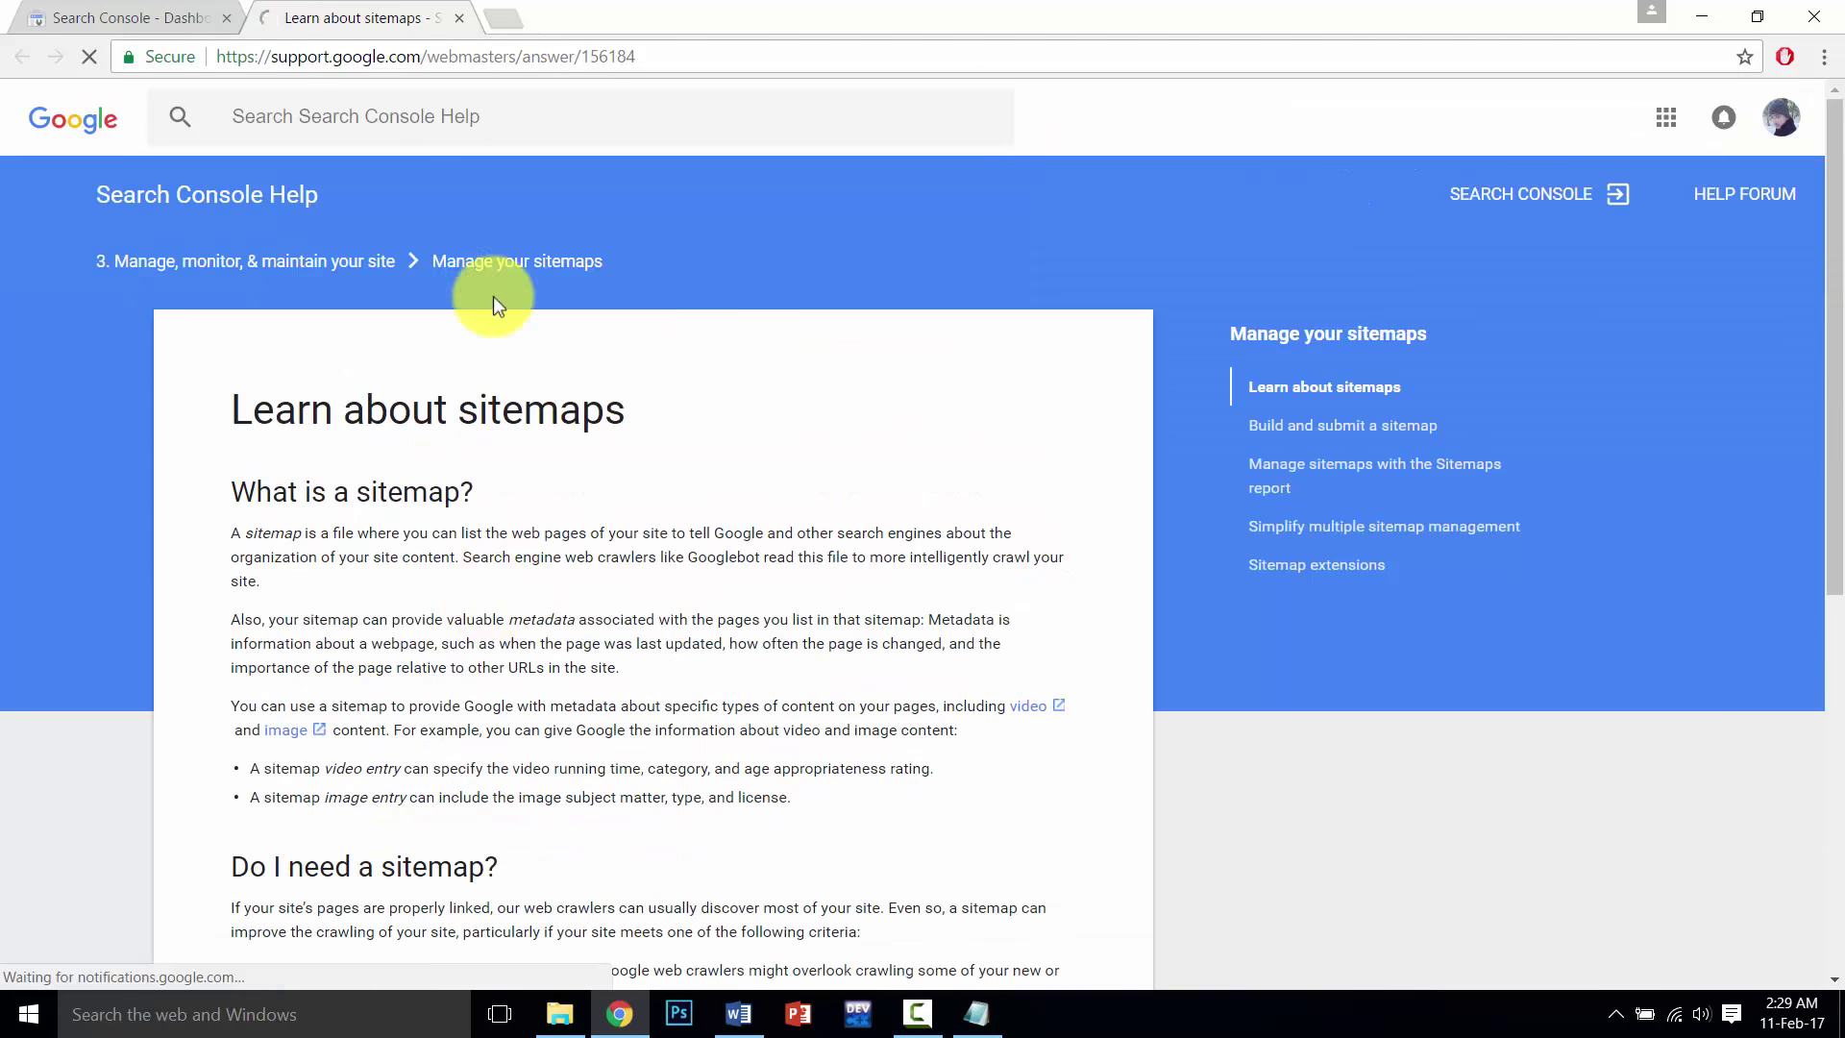
{"action": "scroll", "coordinate": [538, 495], "scroll_direction": "down", "scroll_amount": 6}
{"action": "left_click", "coordinate": [465, 17]}
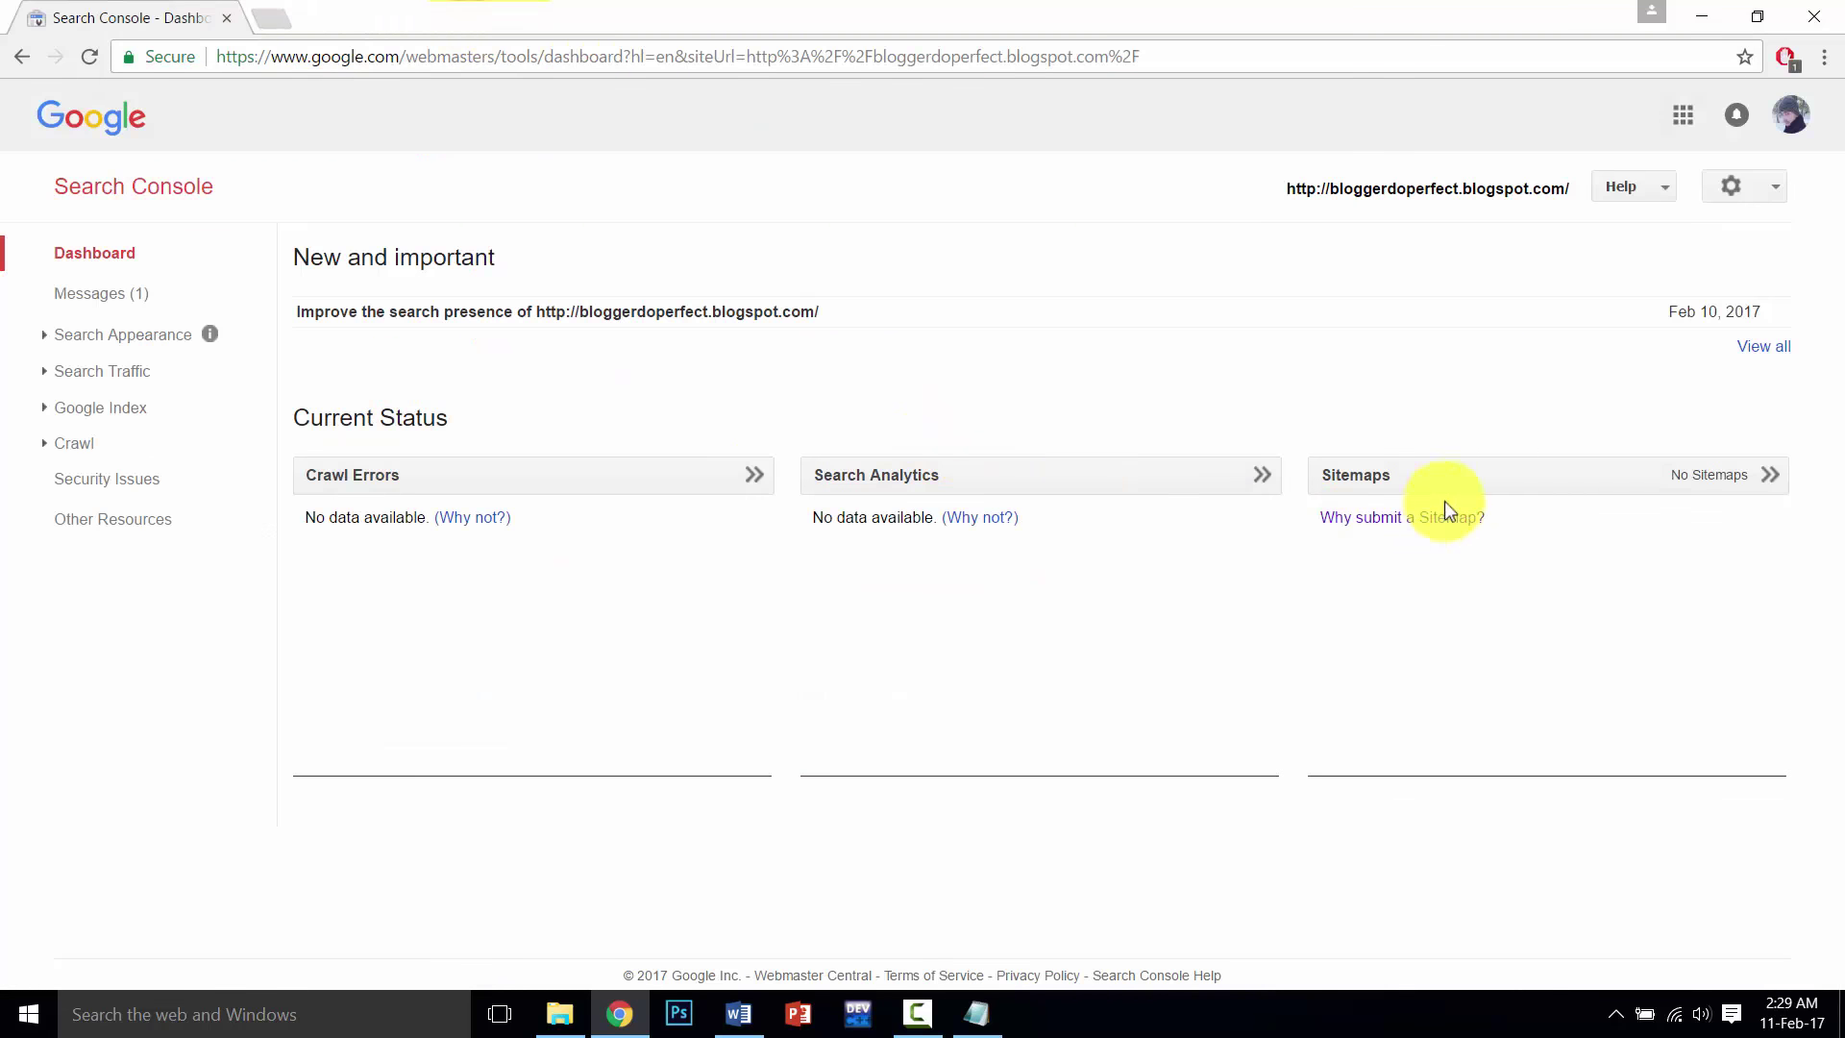
Open the property's Sitemaps report and start adding a sitemap with its path ready for entry.
{"action": "left_click", "coordinate": [1382, 478]}
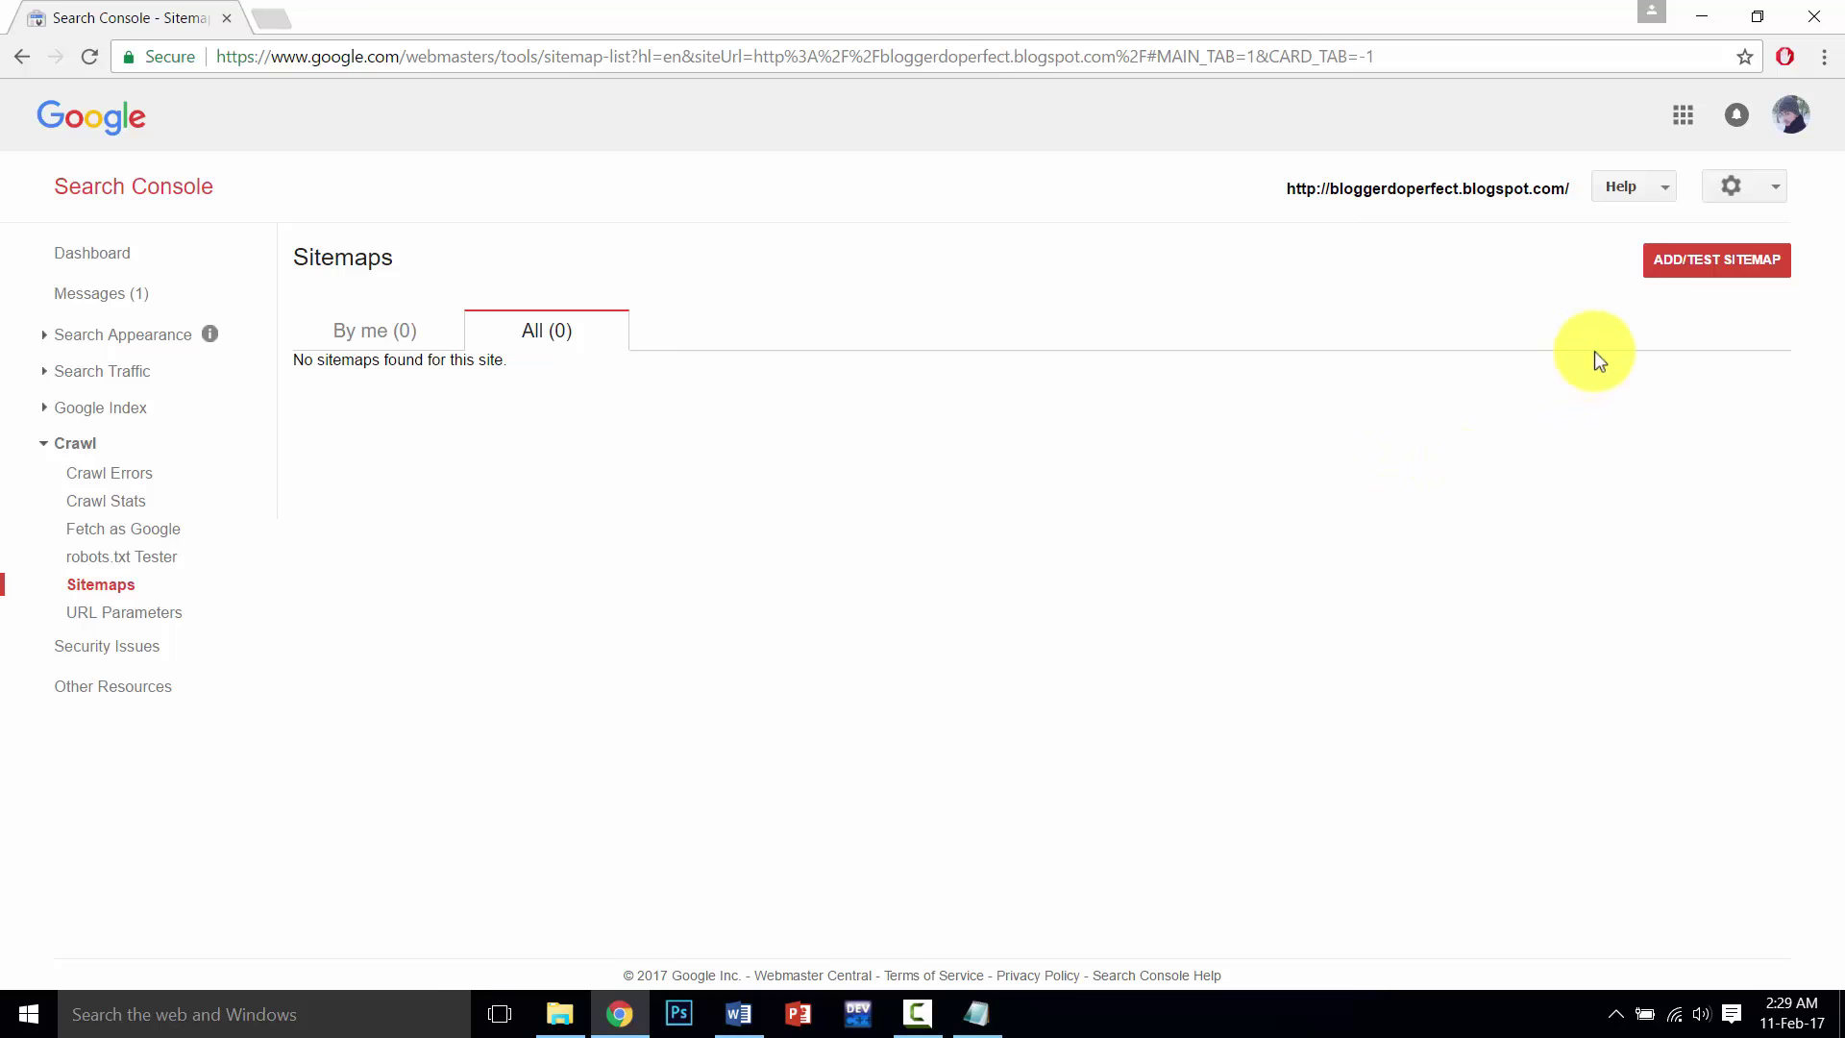
{"action": "left_click", "coordinate": [1683, 279]}
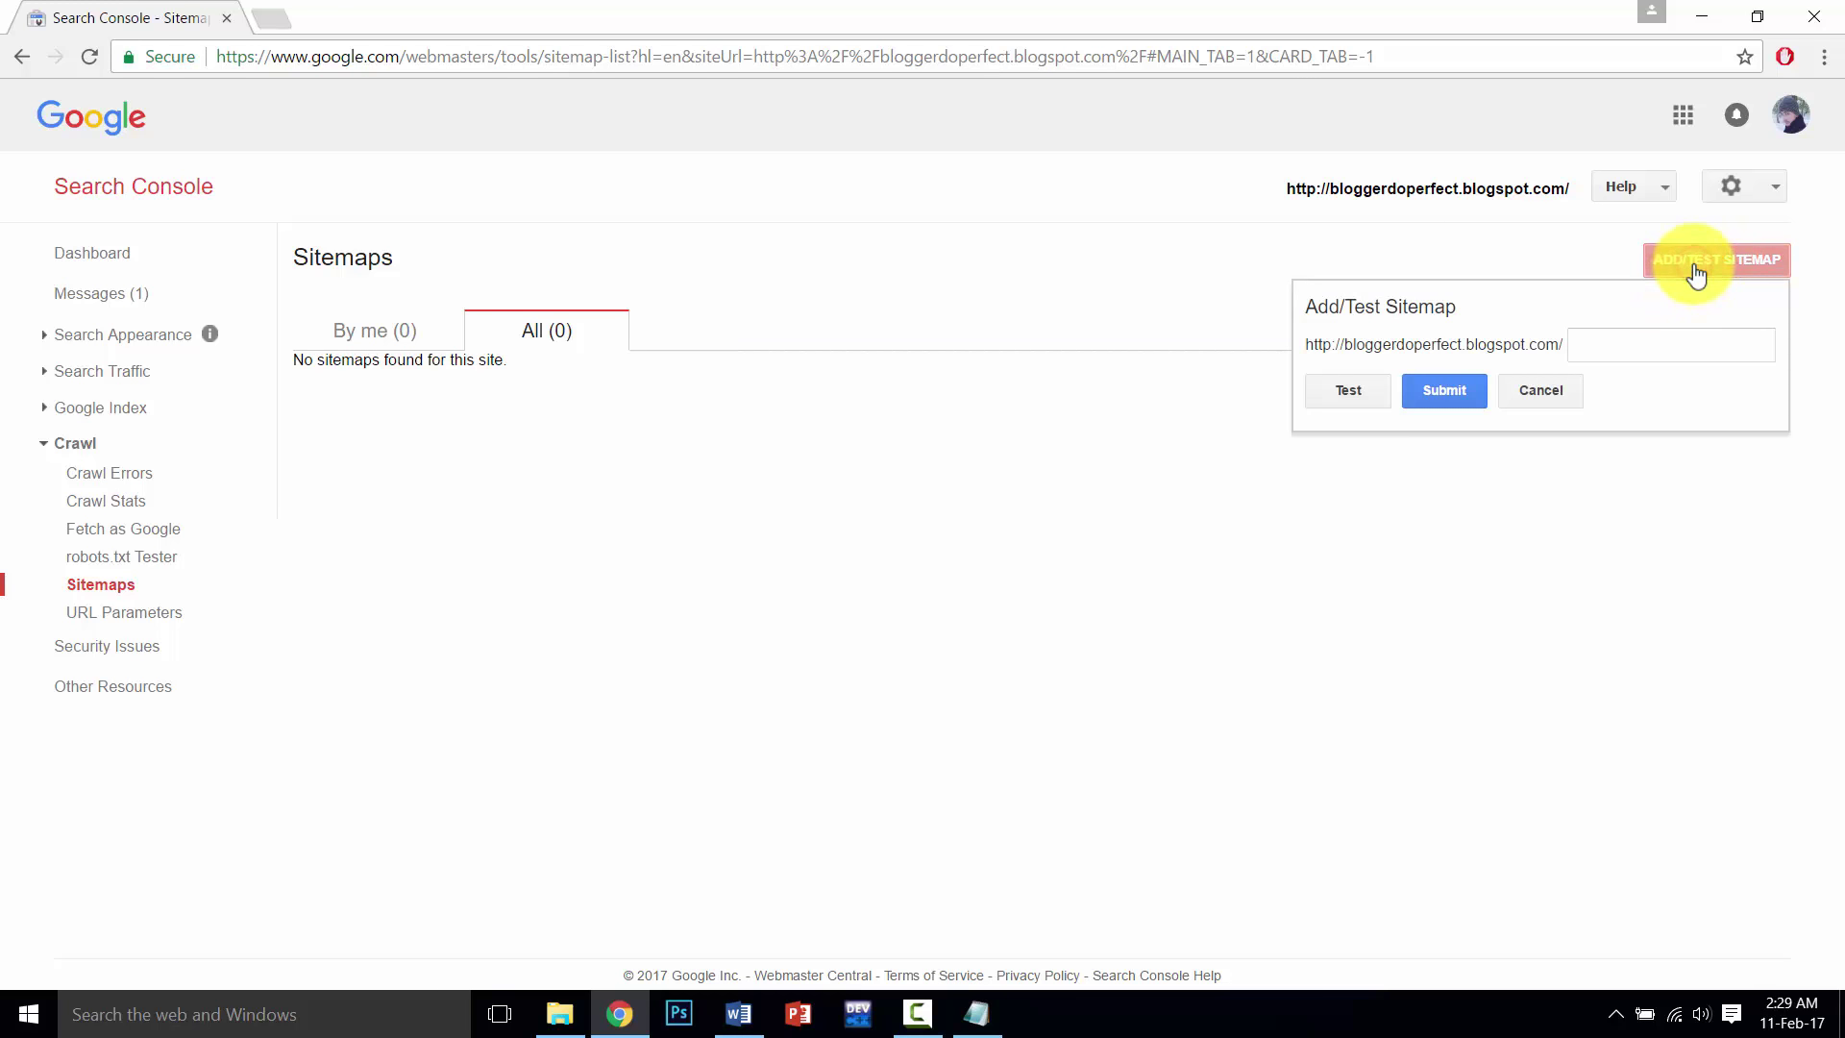
{"action": "left_click", "coordinate": [1648, 343]}
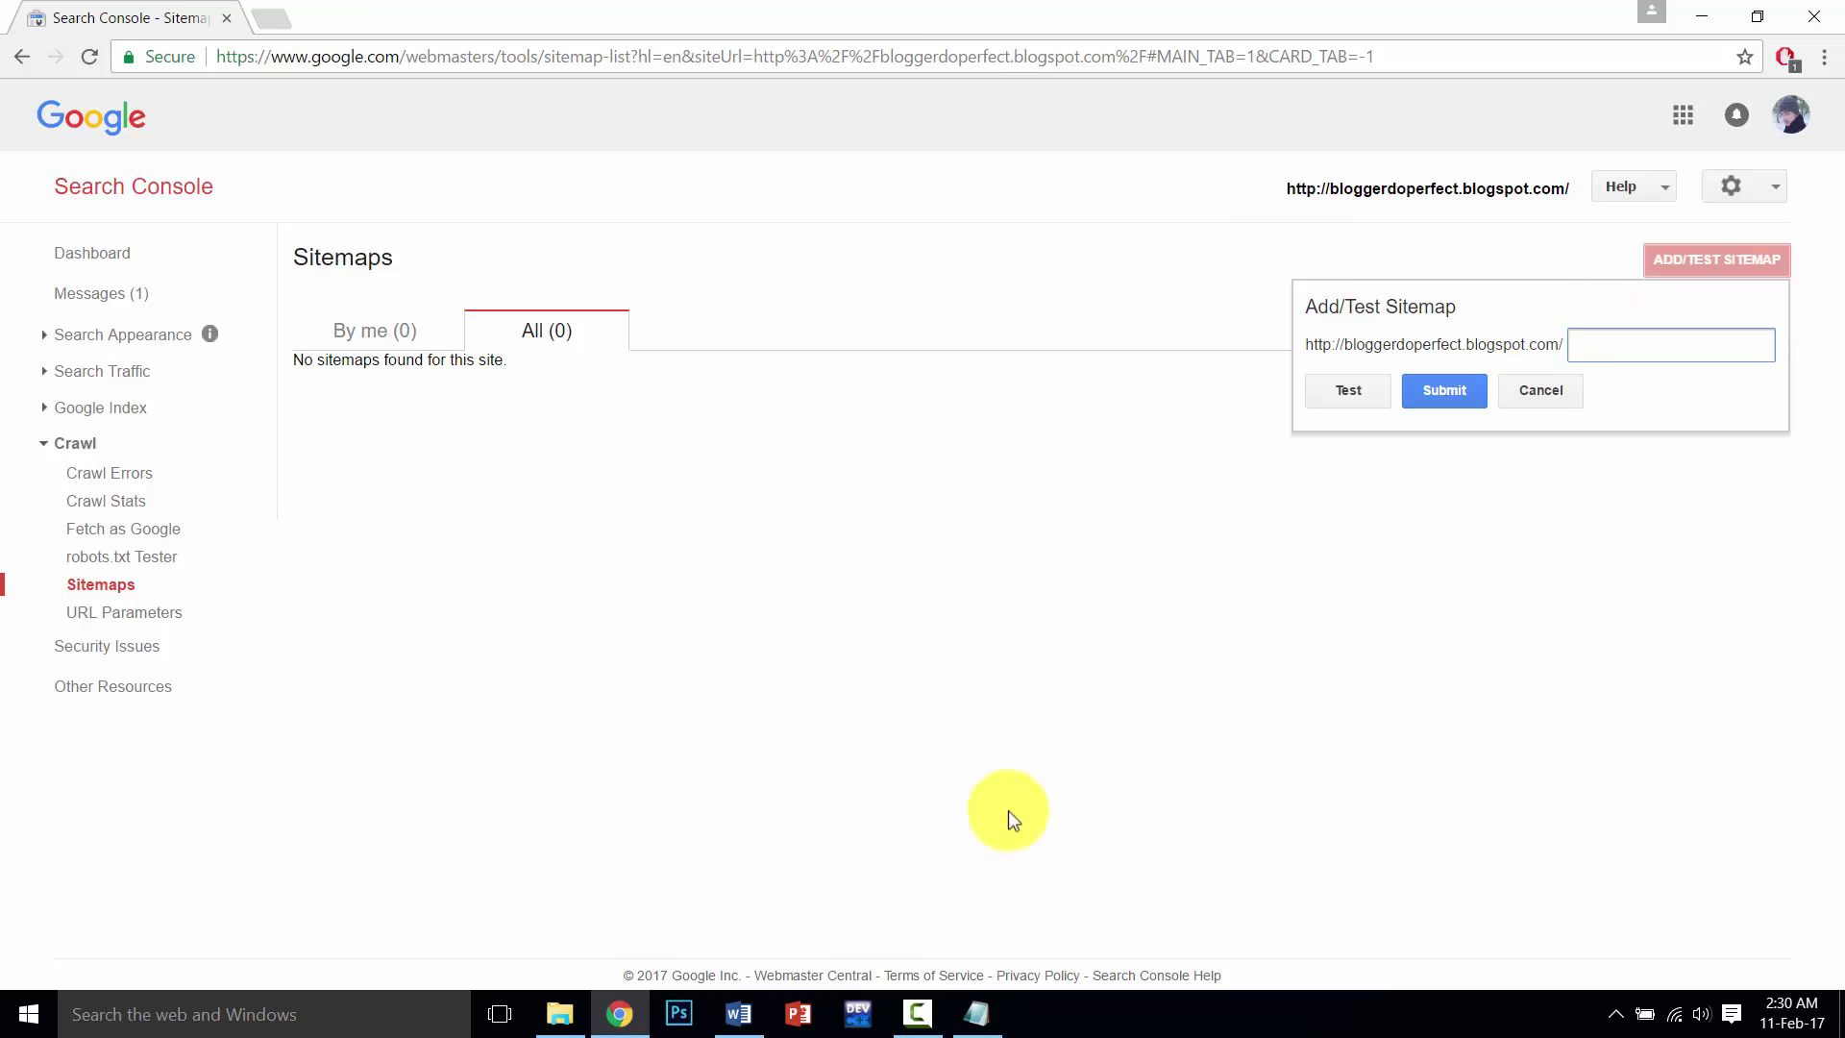
Switch to the Word document and copy the "Less than 500 post" path, atom.xml?redirect=false&start-index=1&max-results=500.
{"action": "left_click", "coordinate": [738, 1014]}
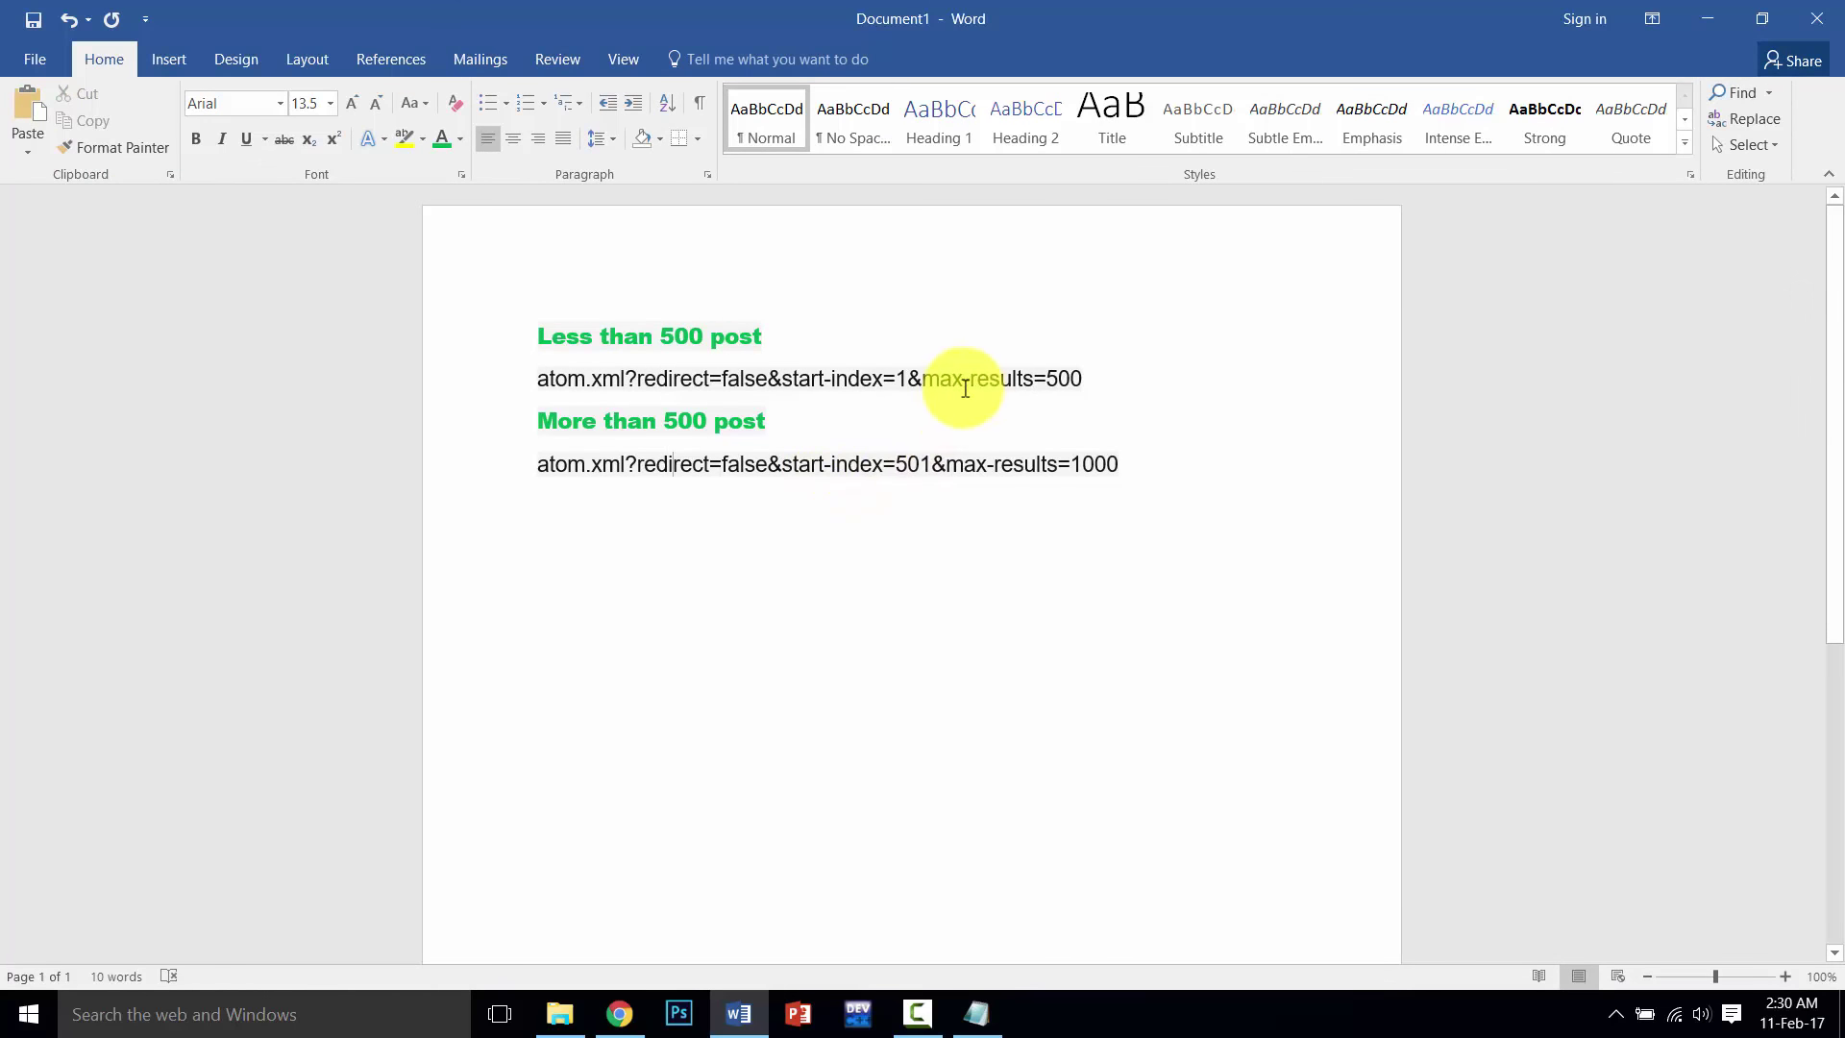
{"action": "left_click_drag", "start_coordinate": [1086, 380], "coordinate": [558, 388]}
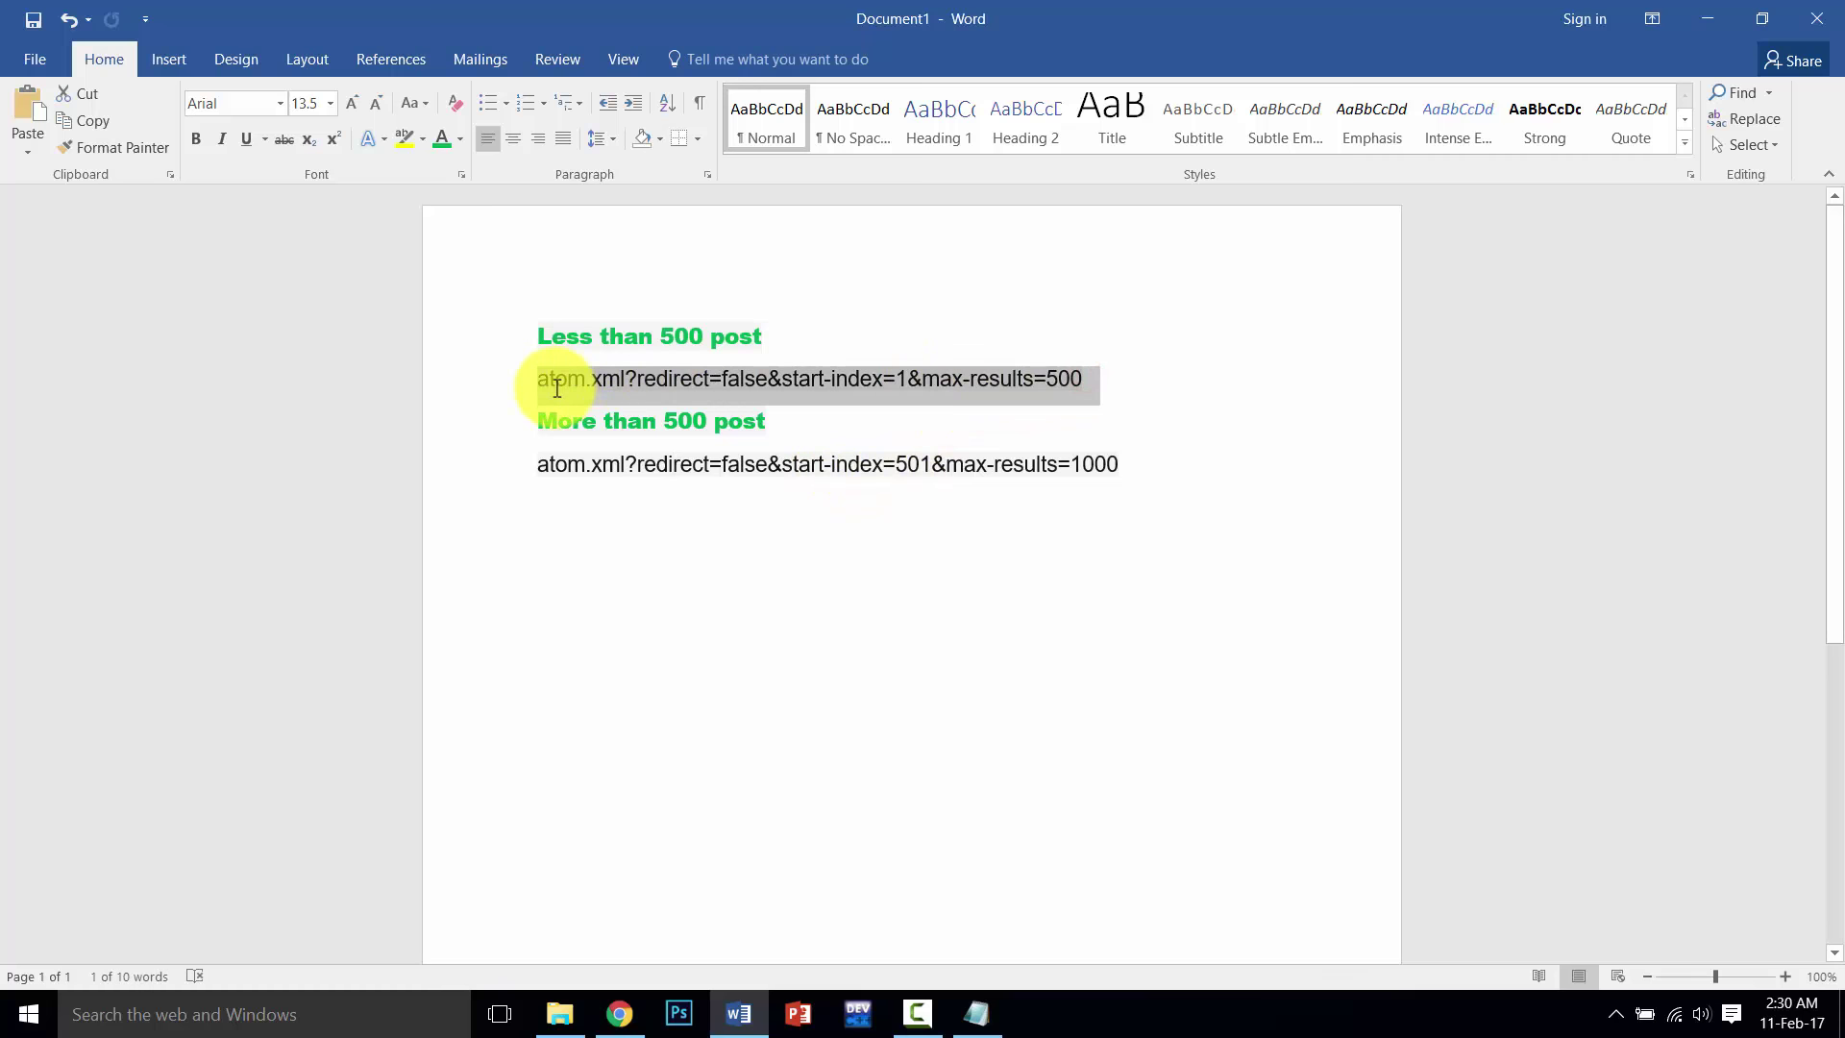
{"action": "key", "text": "ctrl+c"}
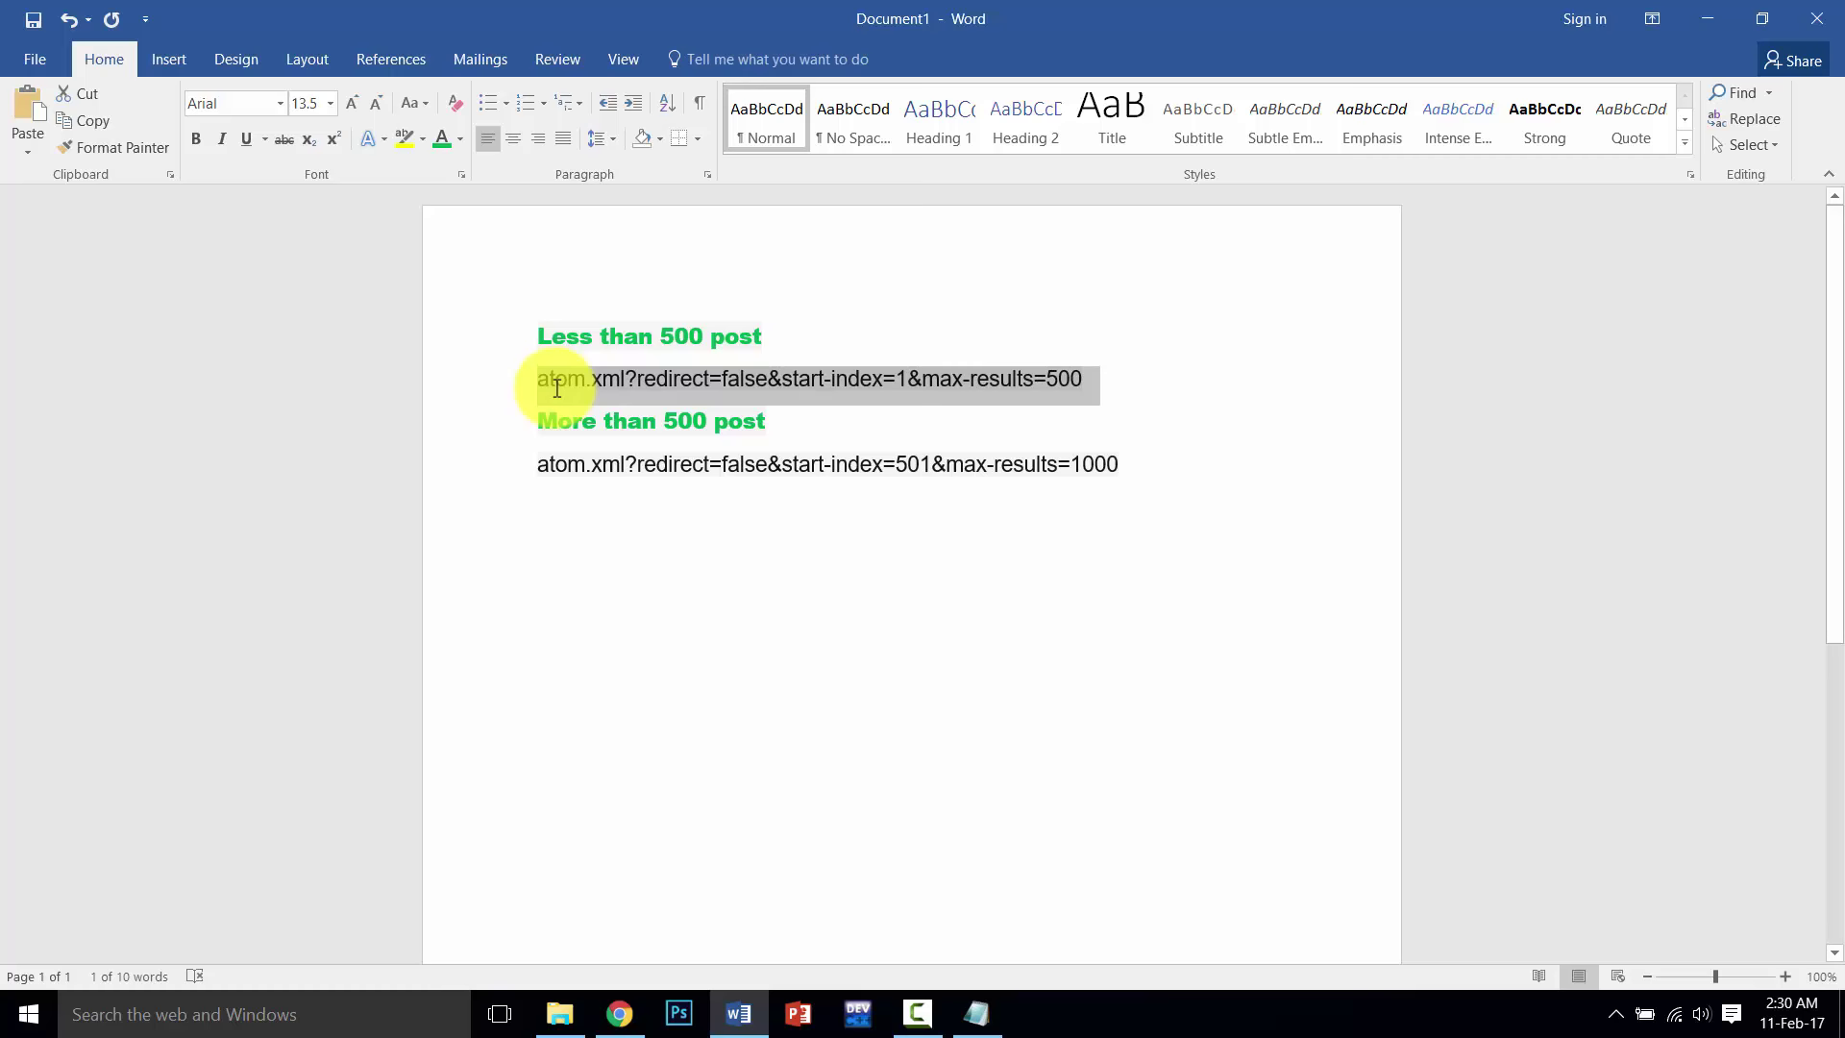
{"action": "left_click", "coordinate": [612, 557]}
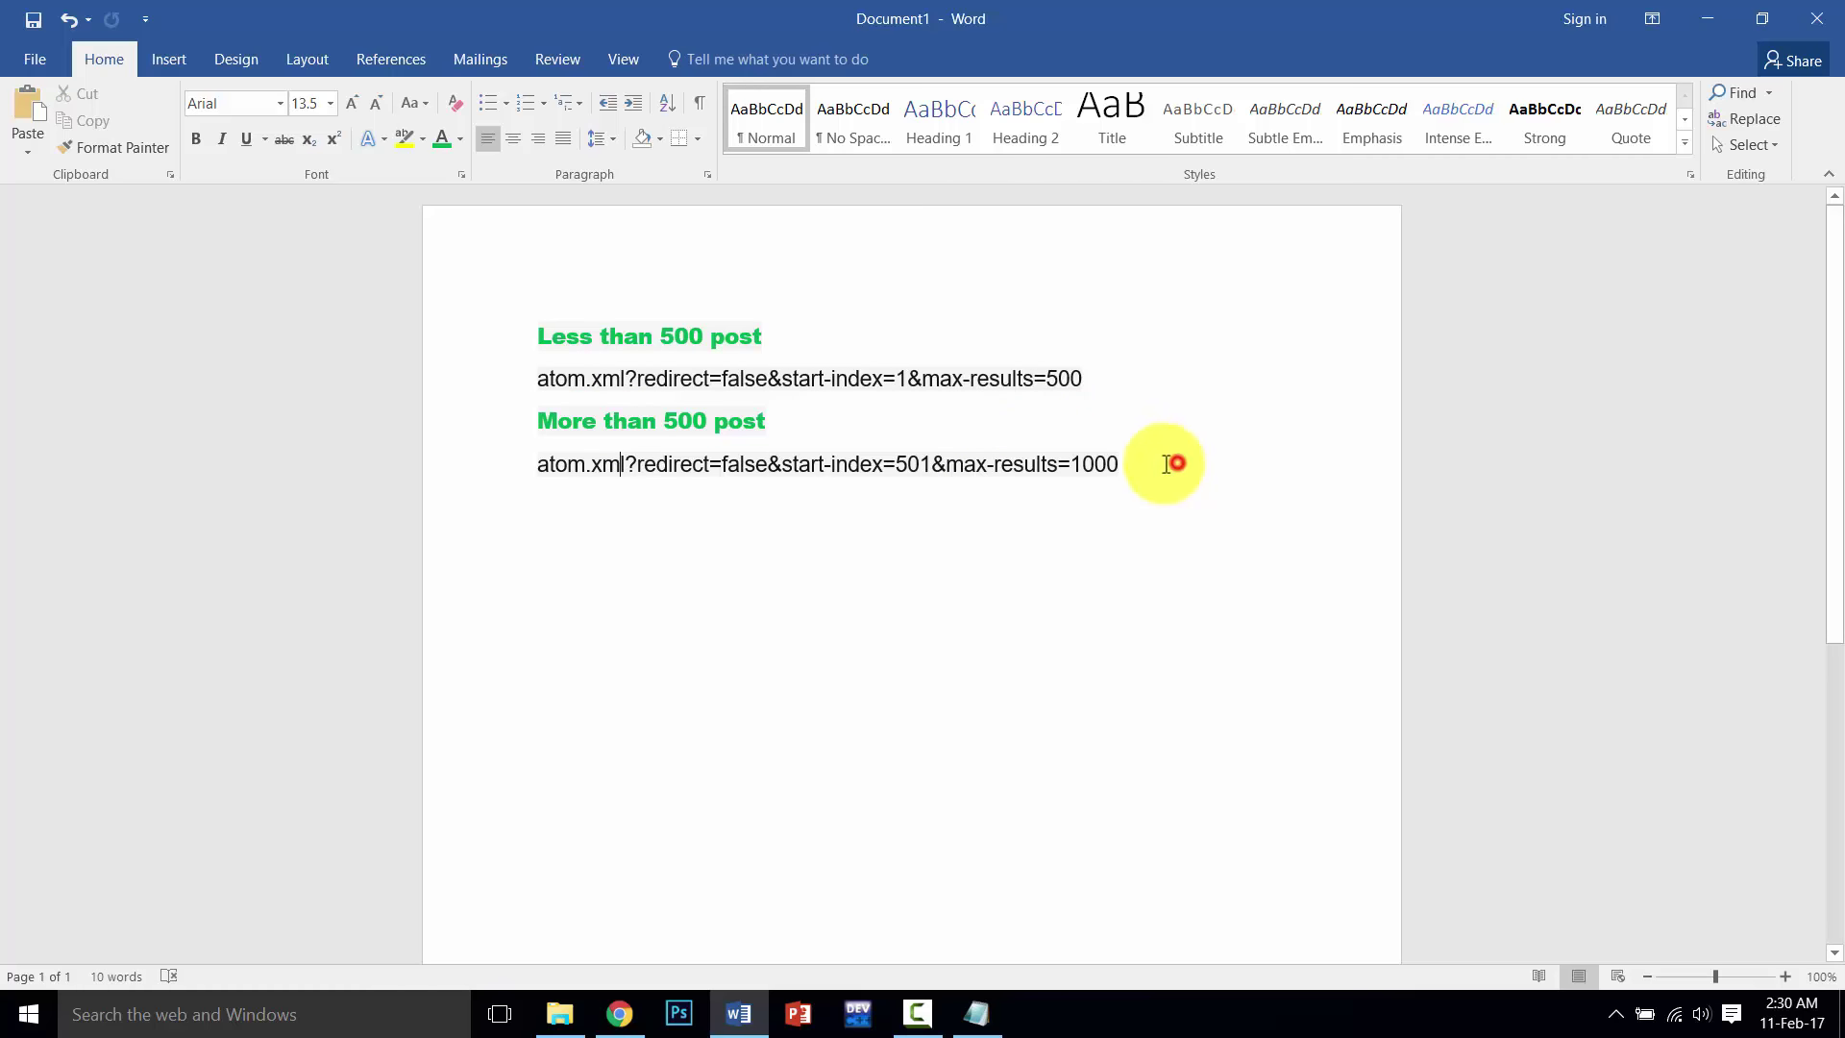
{"action": "left_click_drag", "start_coordinate": [1180, 464], "coordinate": [553, 244]}
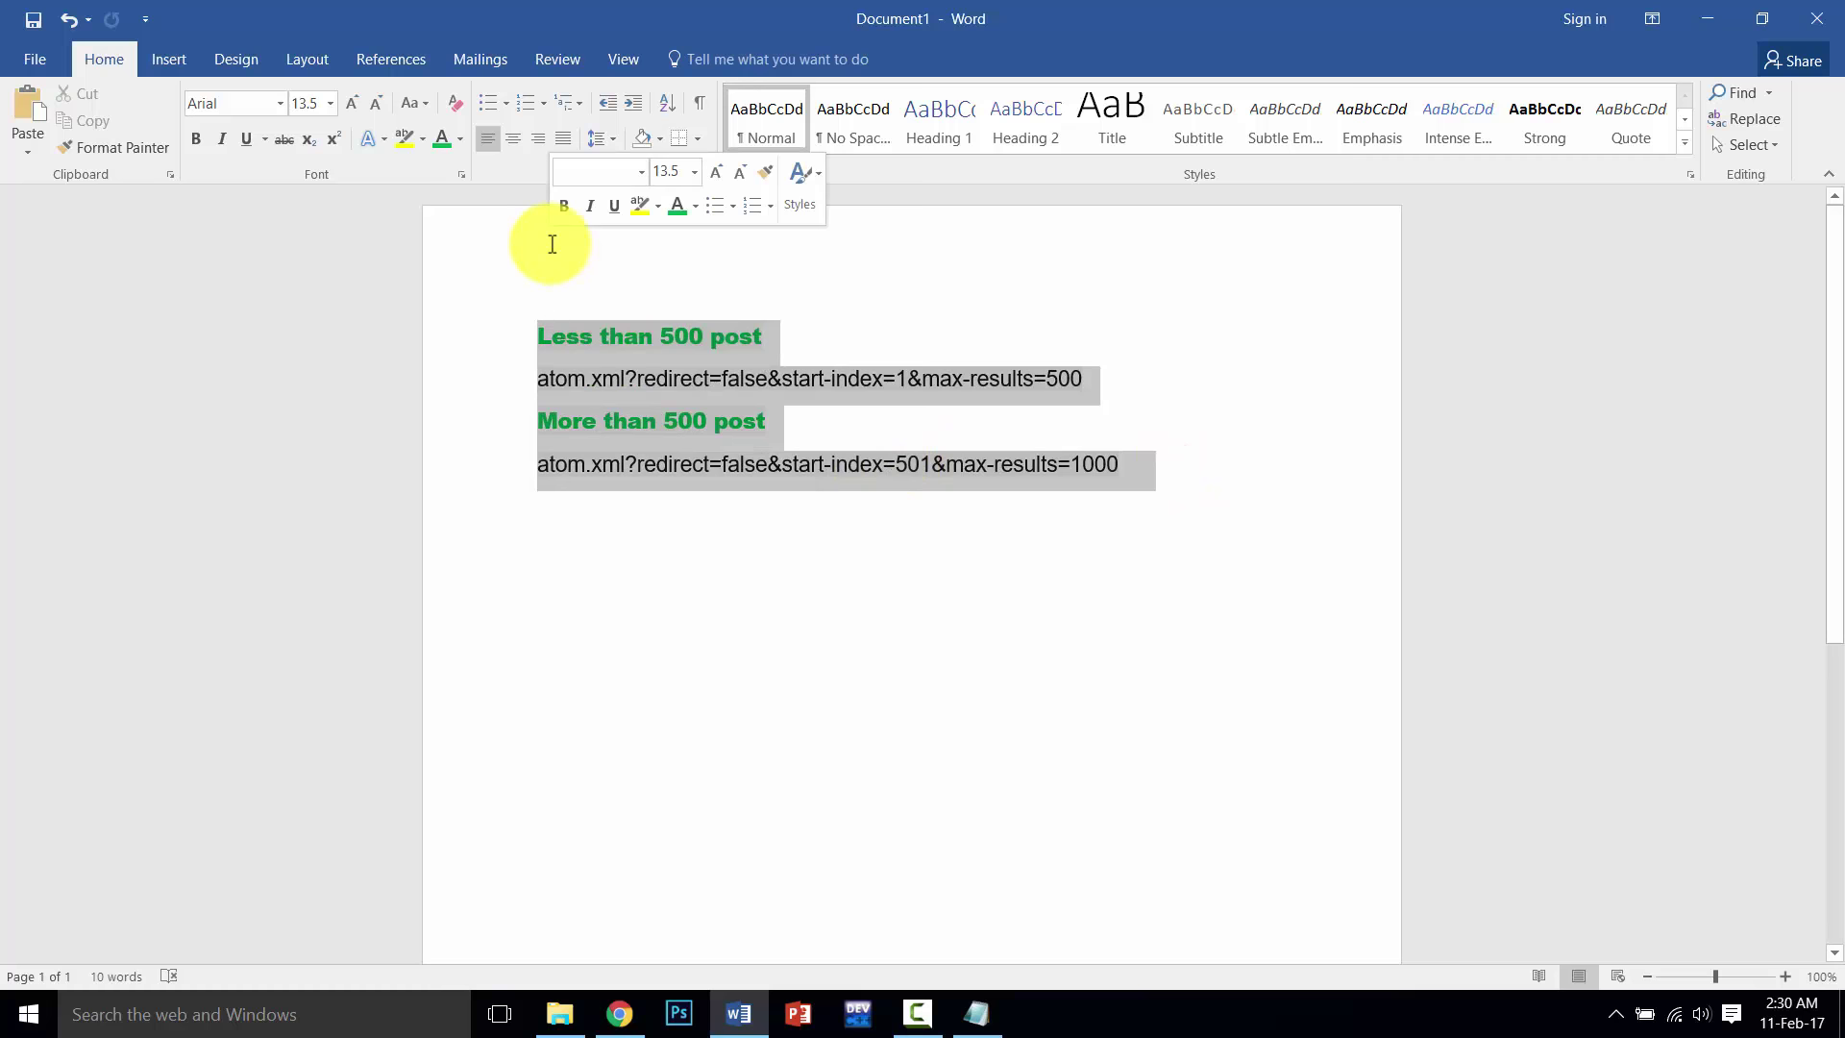
{"action": "left_click", "coordinate": [596, 615]}
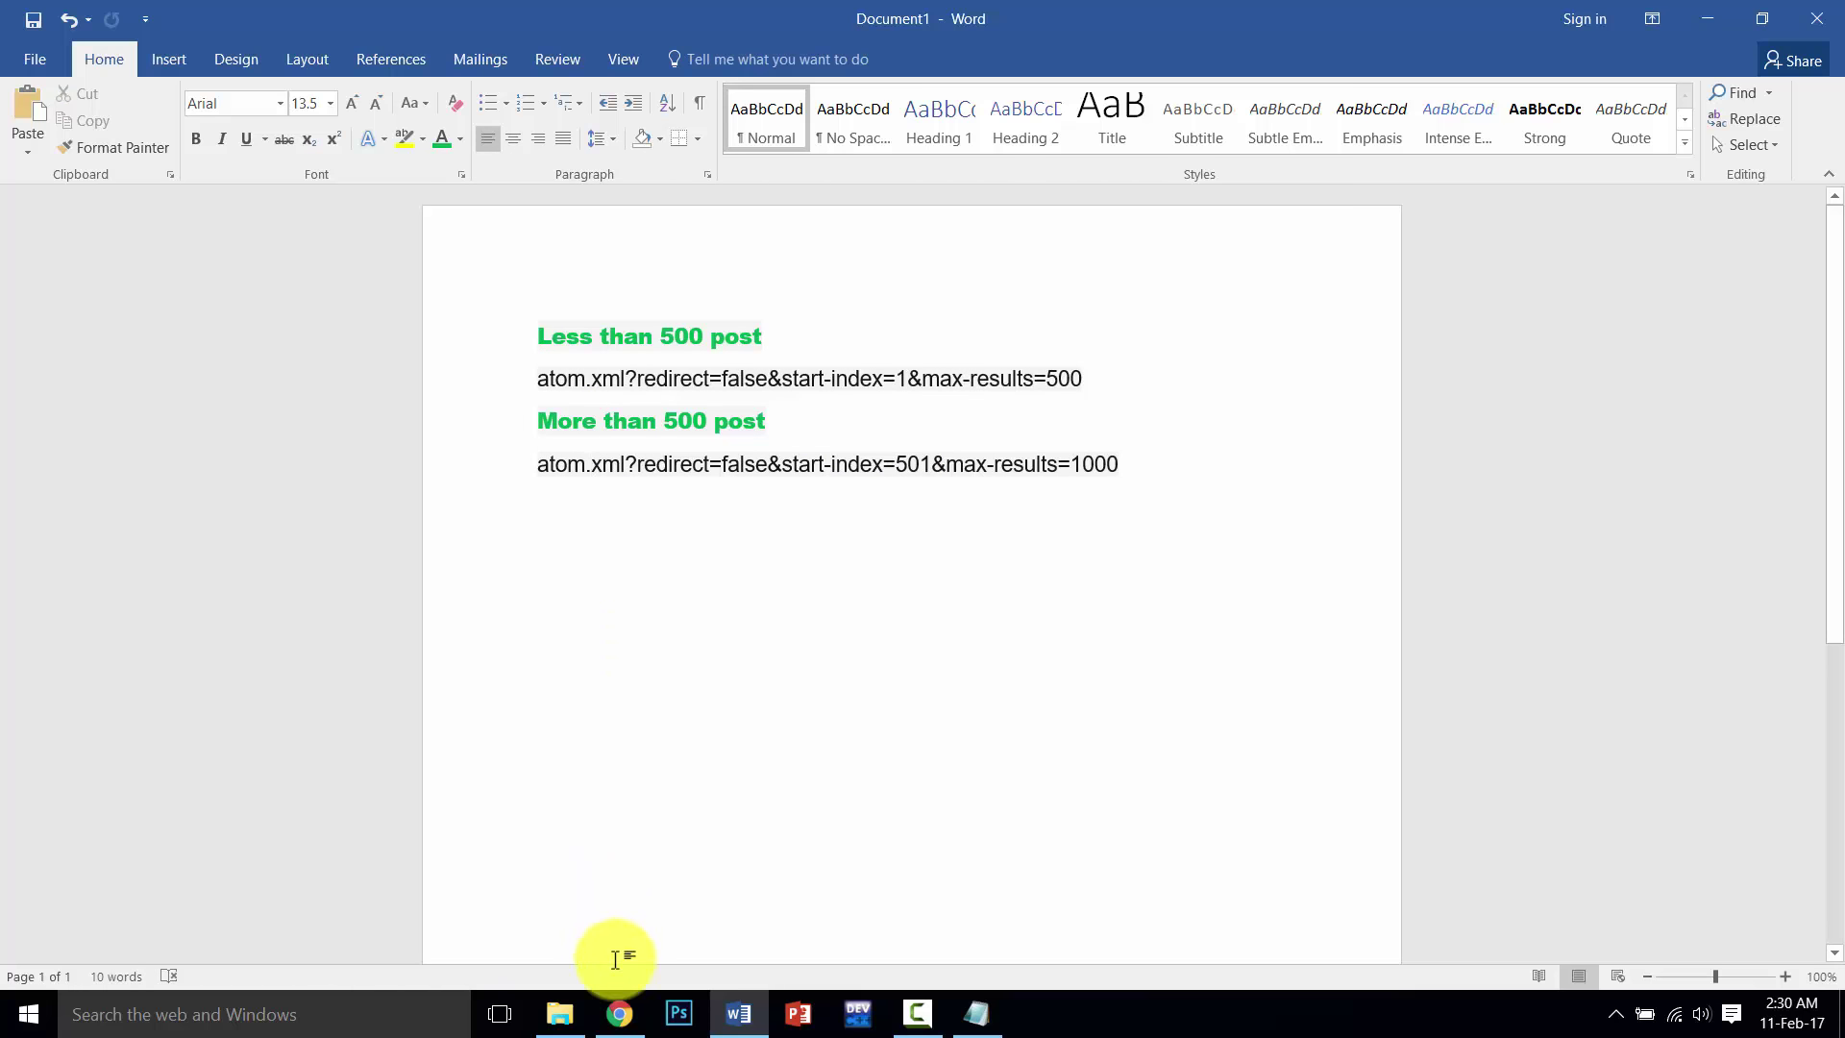
Return to Search Console in Chrome, paste atom.xml?redirect=false&start-index=1&max-results=500 as the sitemap path and submit it.
{"action": "left_click", "coordinate": [619, 1013]}
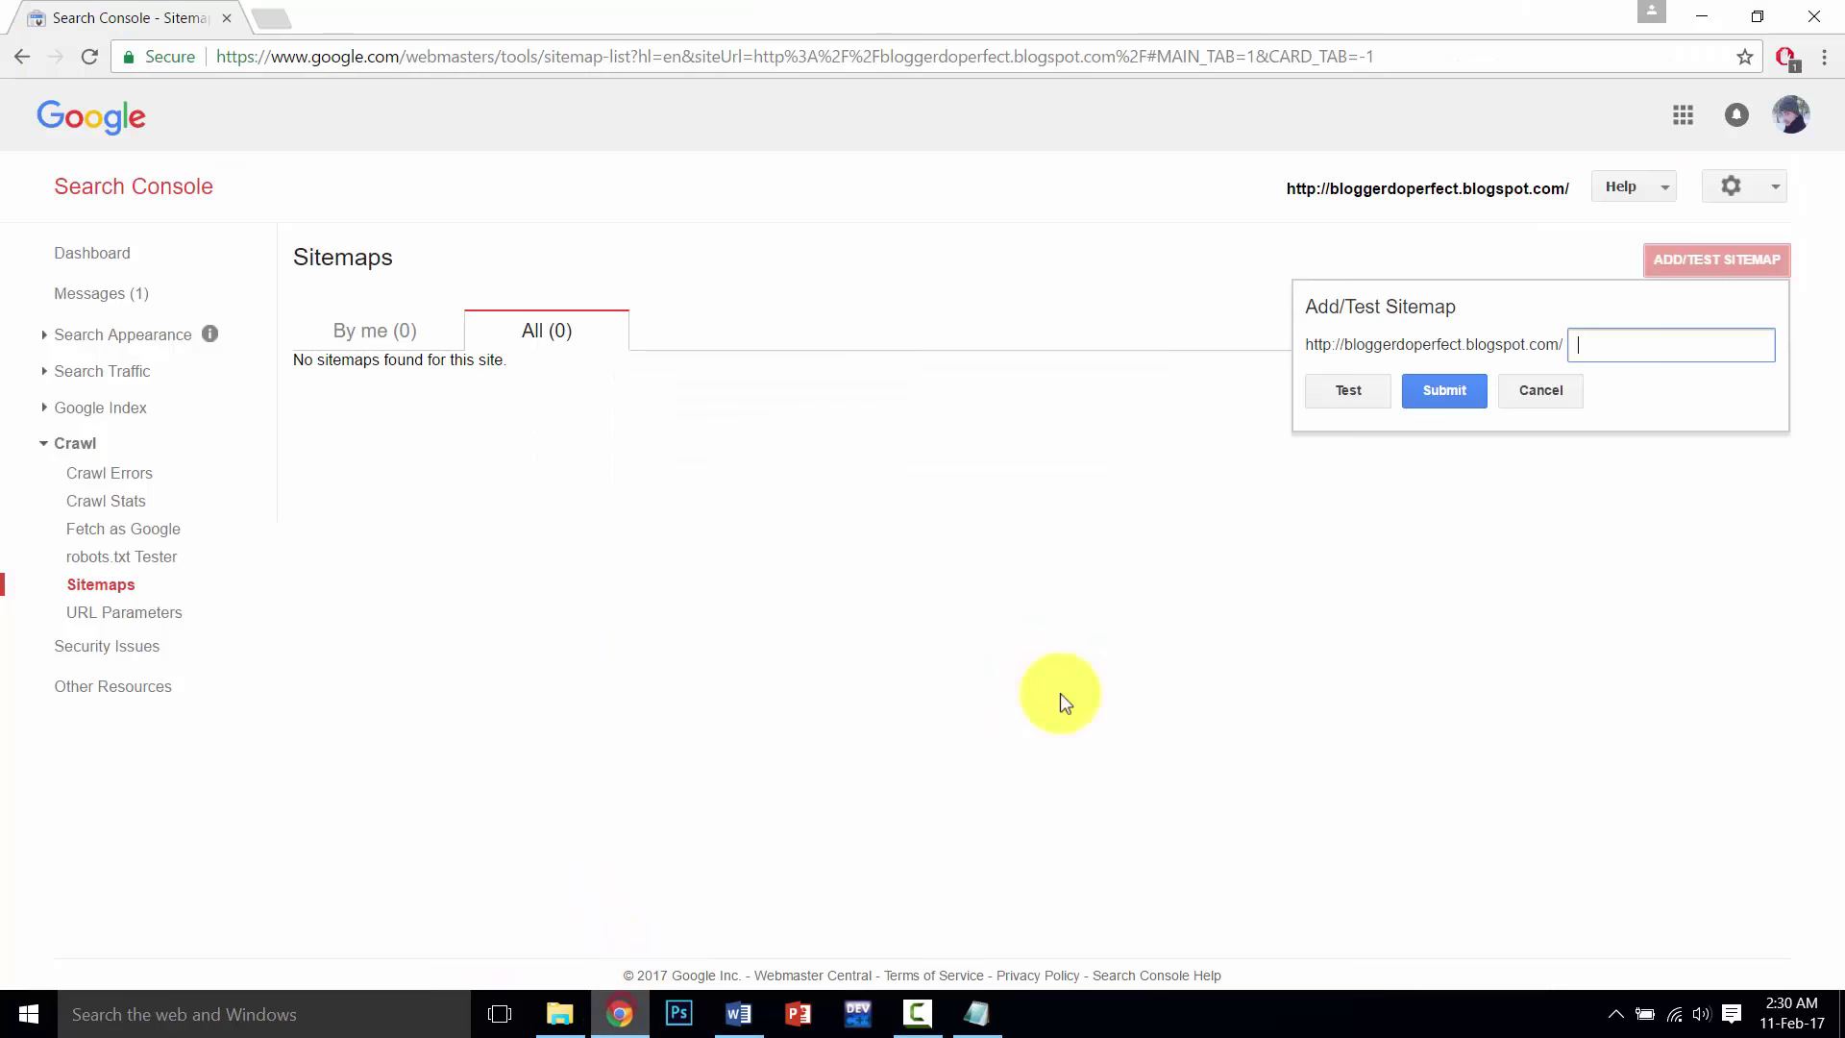
{"action": "left_click", "coordinate": [1669, 340]}
{"action": "key", "text": "ctrl+v"}
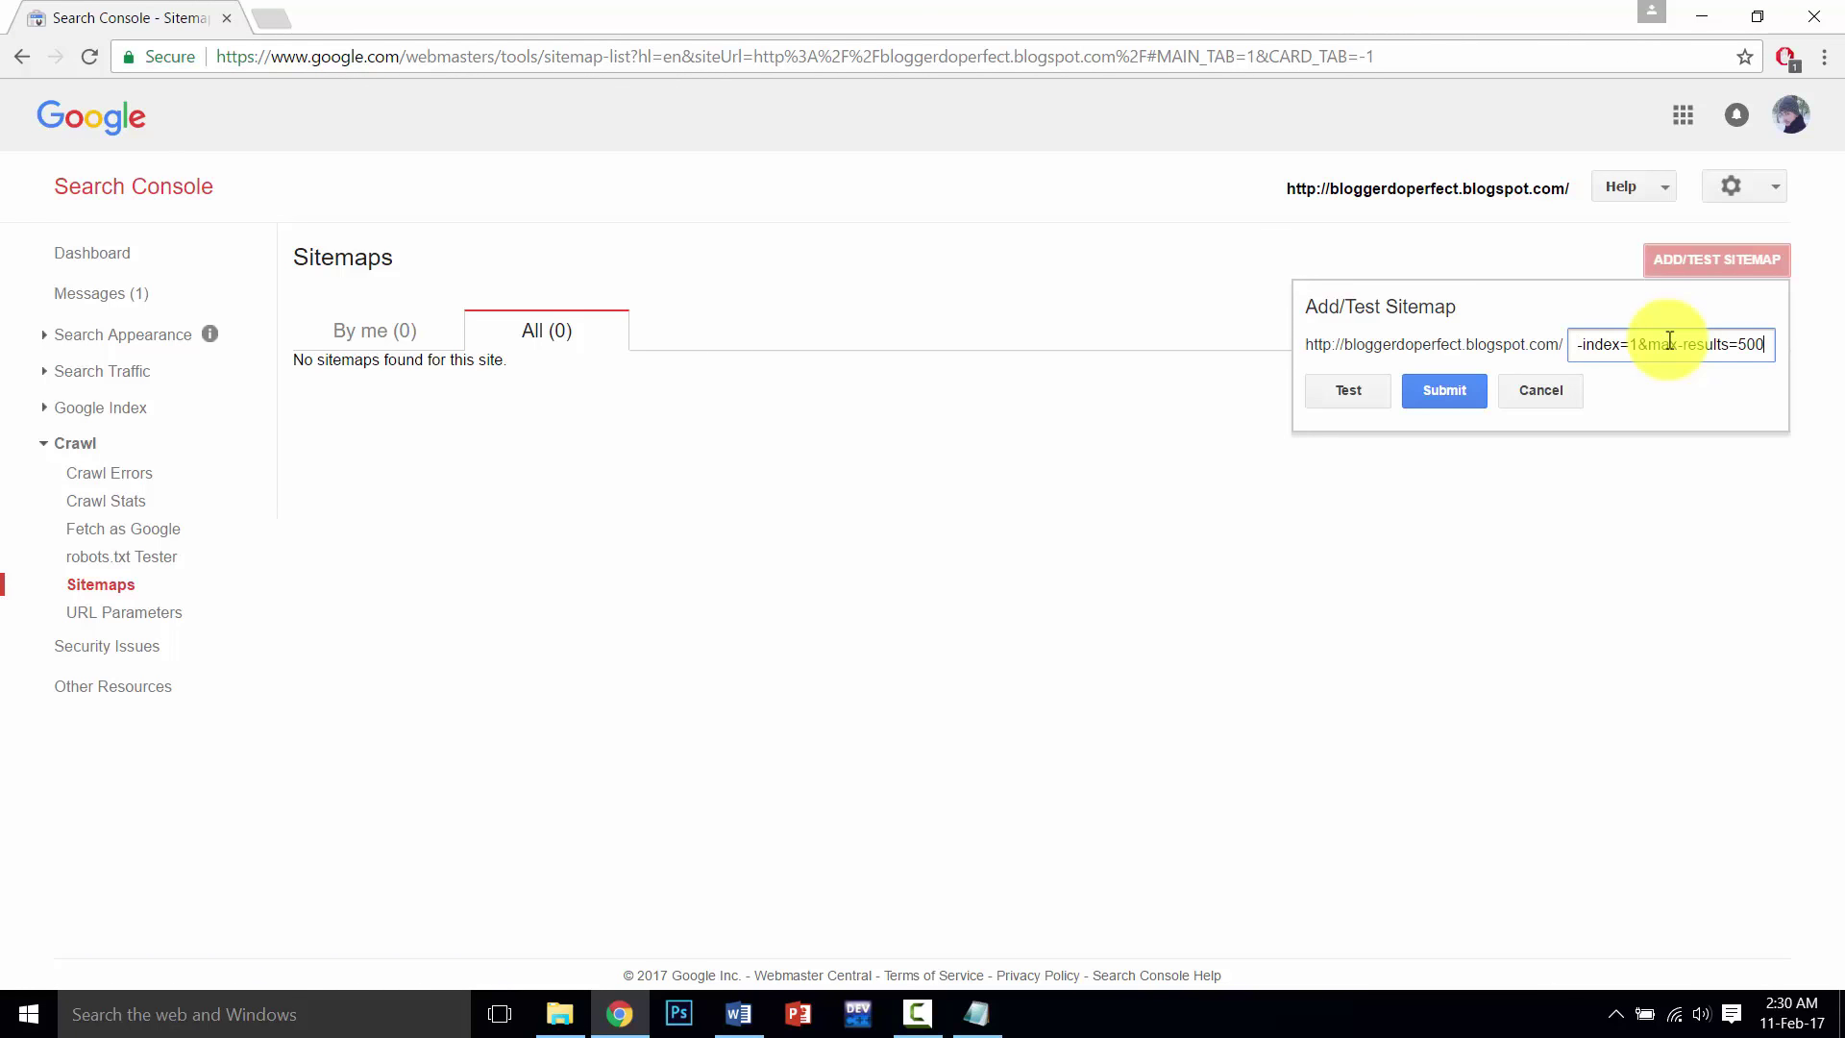
{"action": "left_click", "coordinate": [1451, 401]}
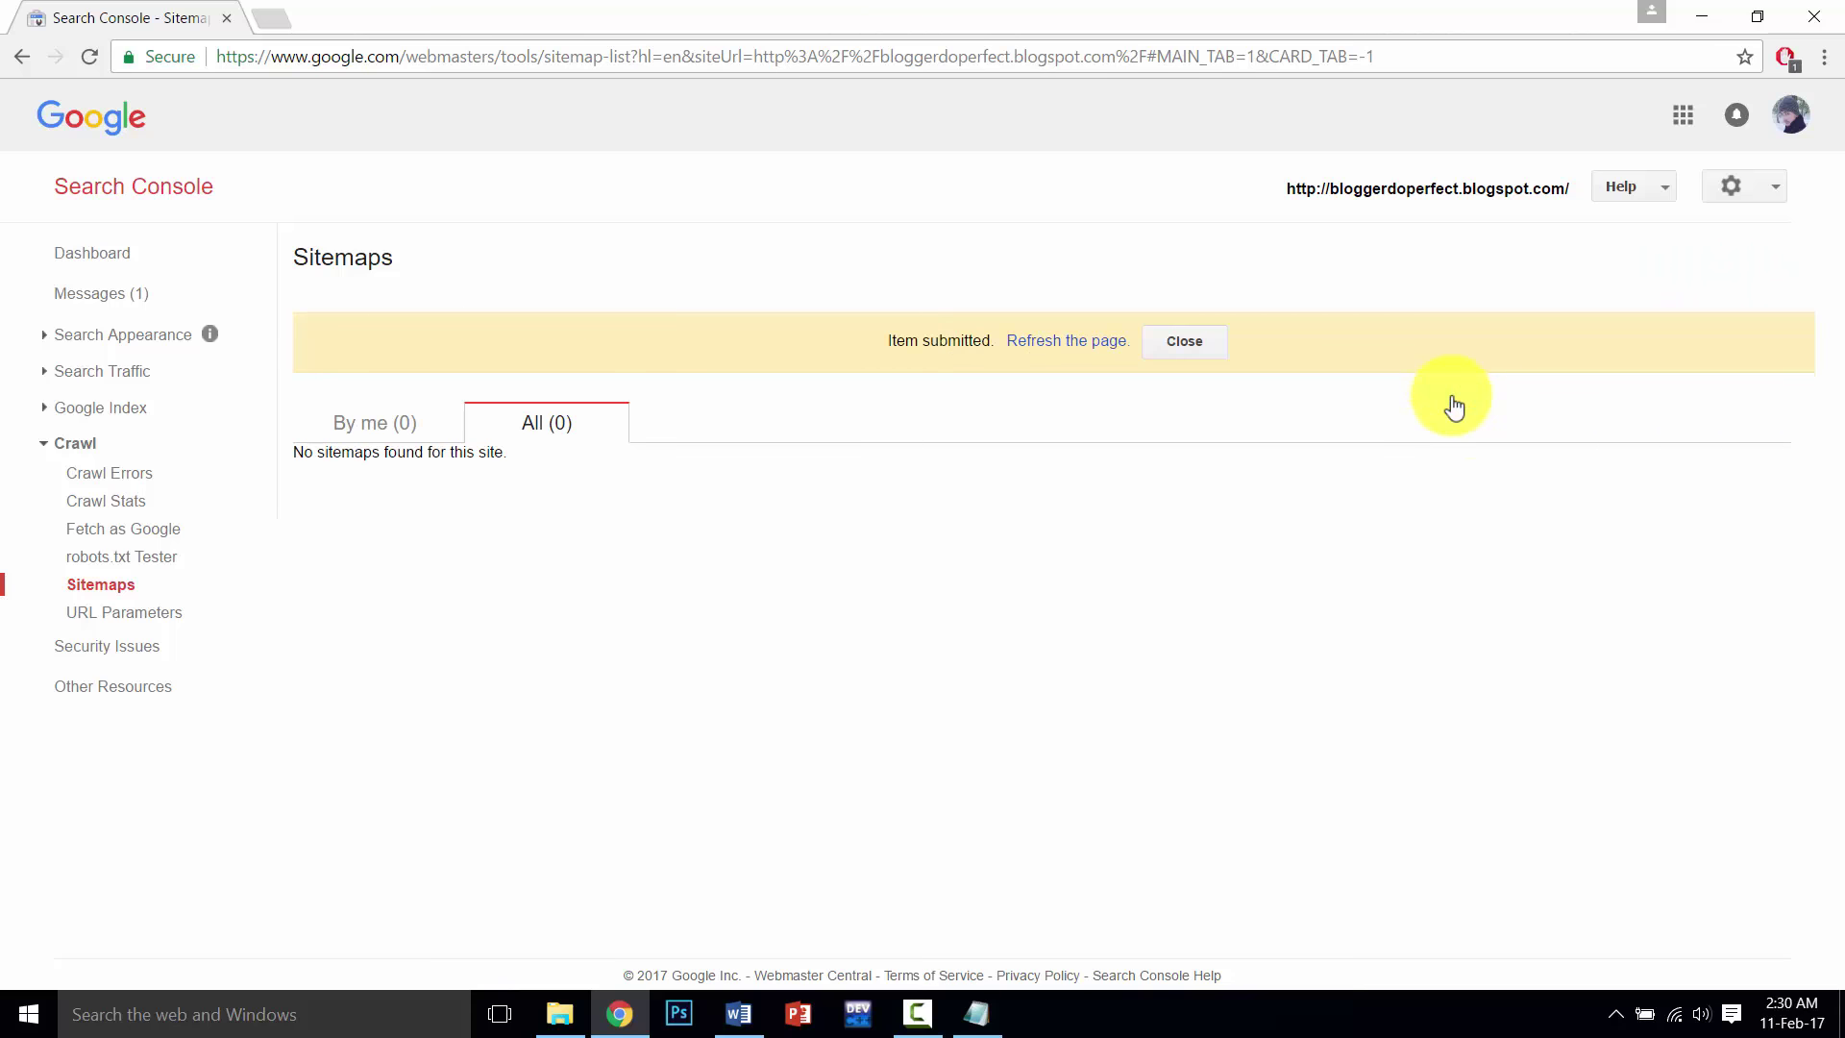
Refresh the Sitemaps report and review the submitted sitemap's chart, type, processing date and indexing status.
{"action": "left_click", "coordinate": [1057, 342]}
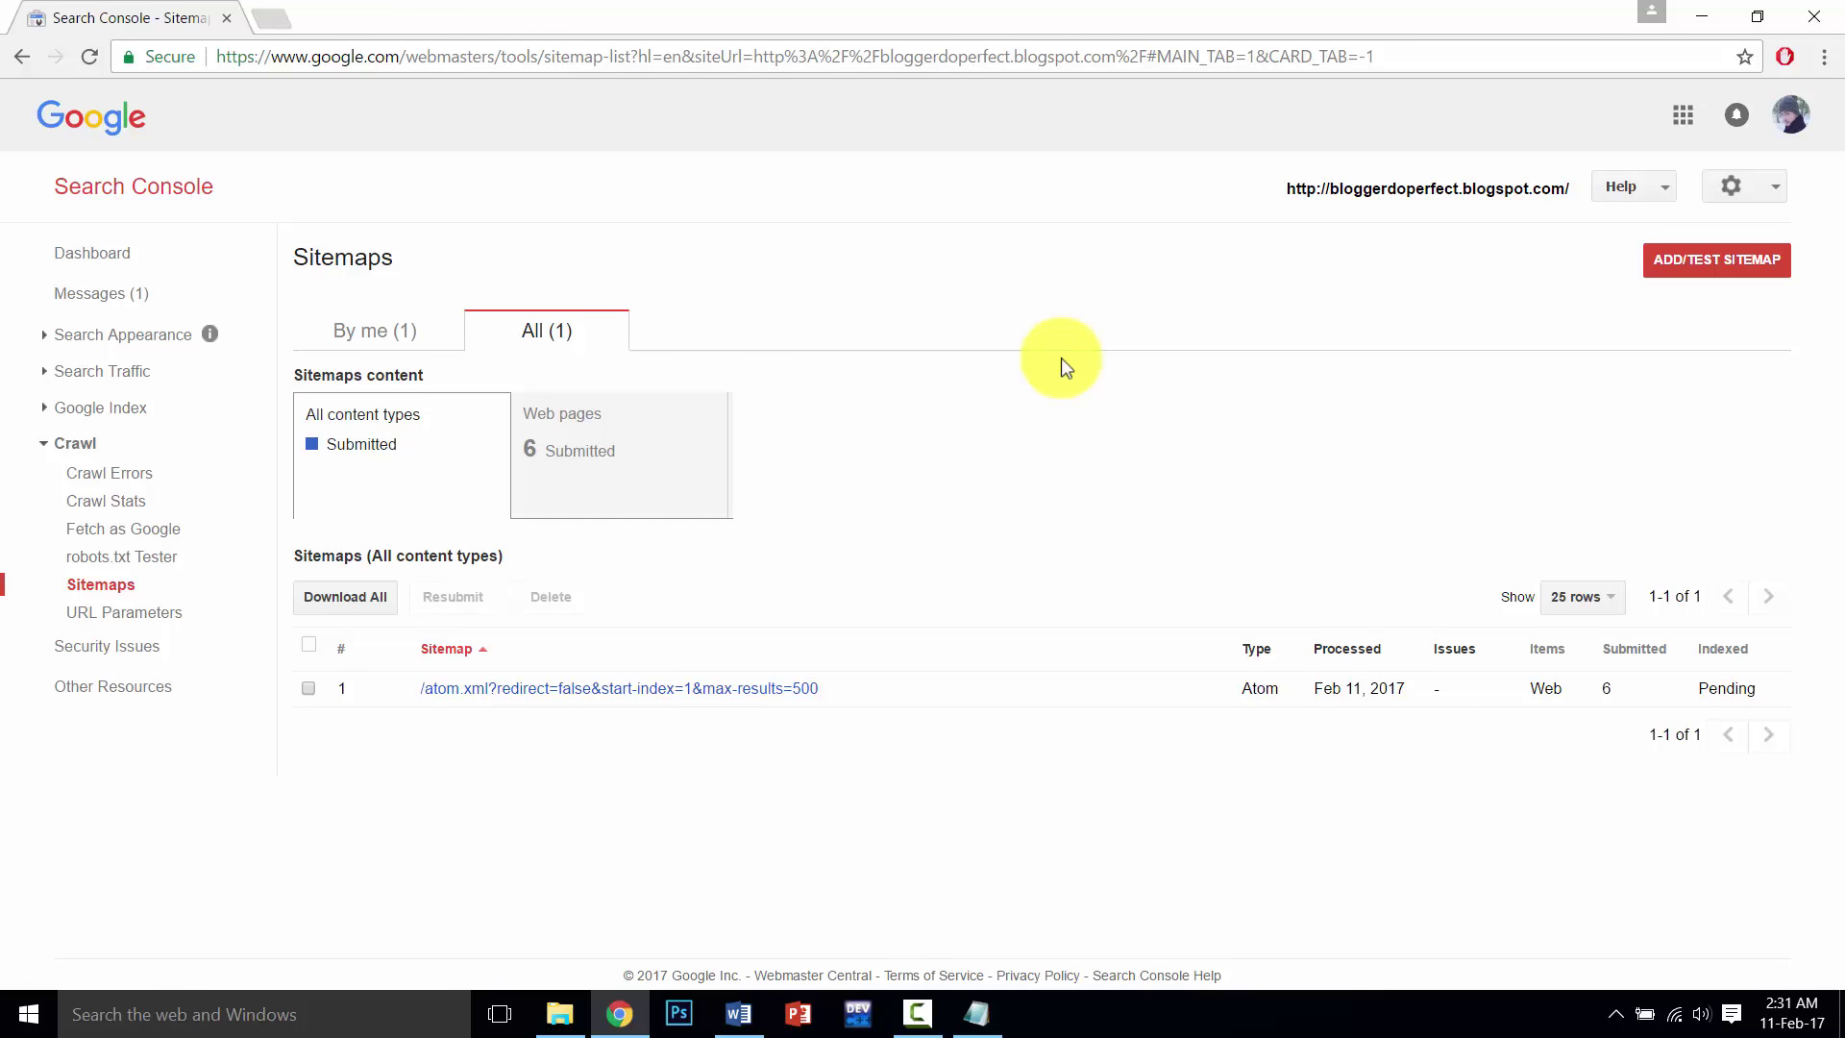
{"action": "scroll", "coordinate": [965, 813], "scroll_direction": "down", "scroll_amount": 1}
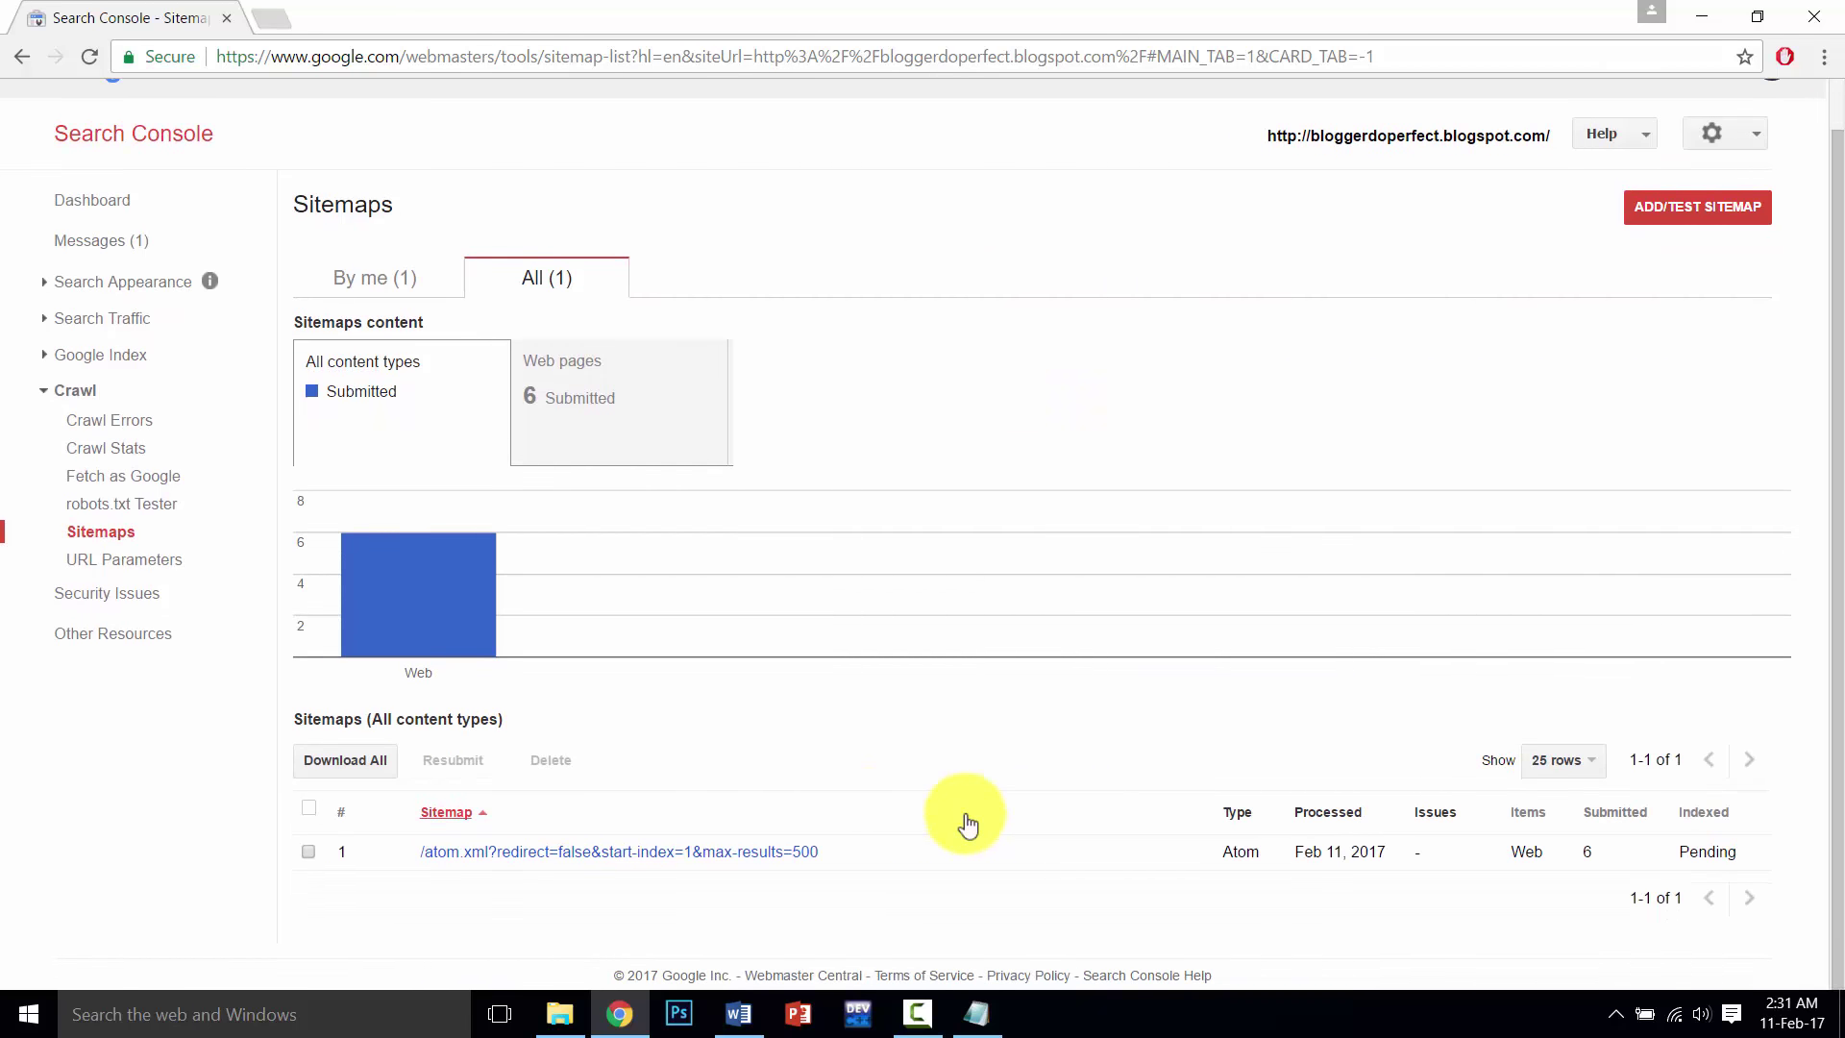
{"action": "key", "text": "F5"}
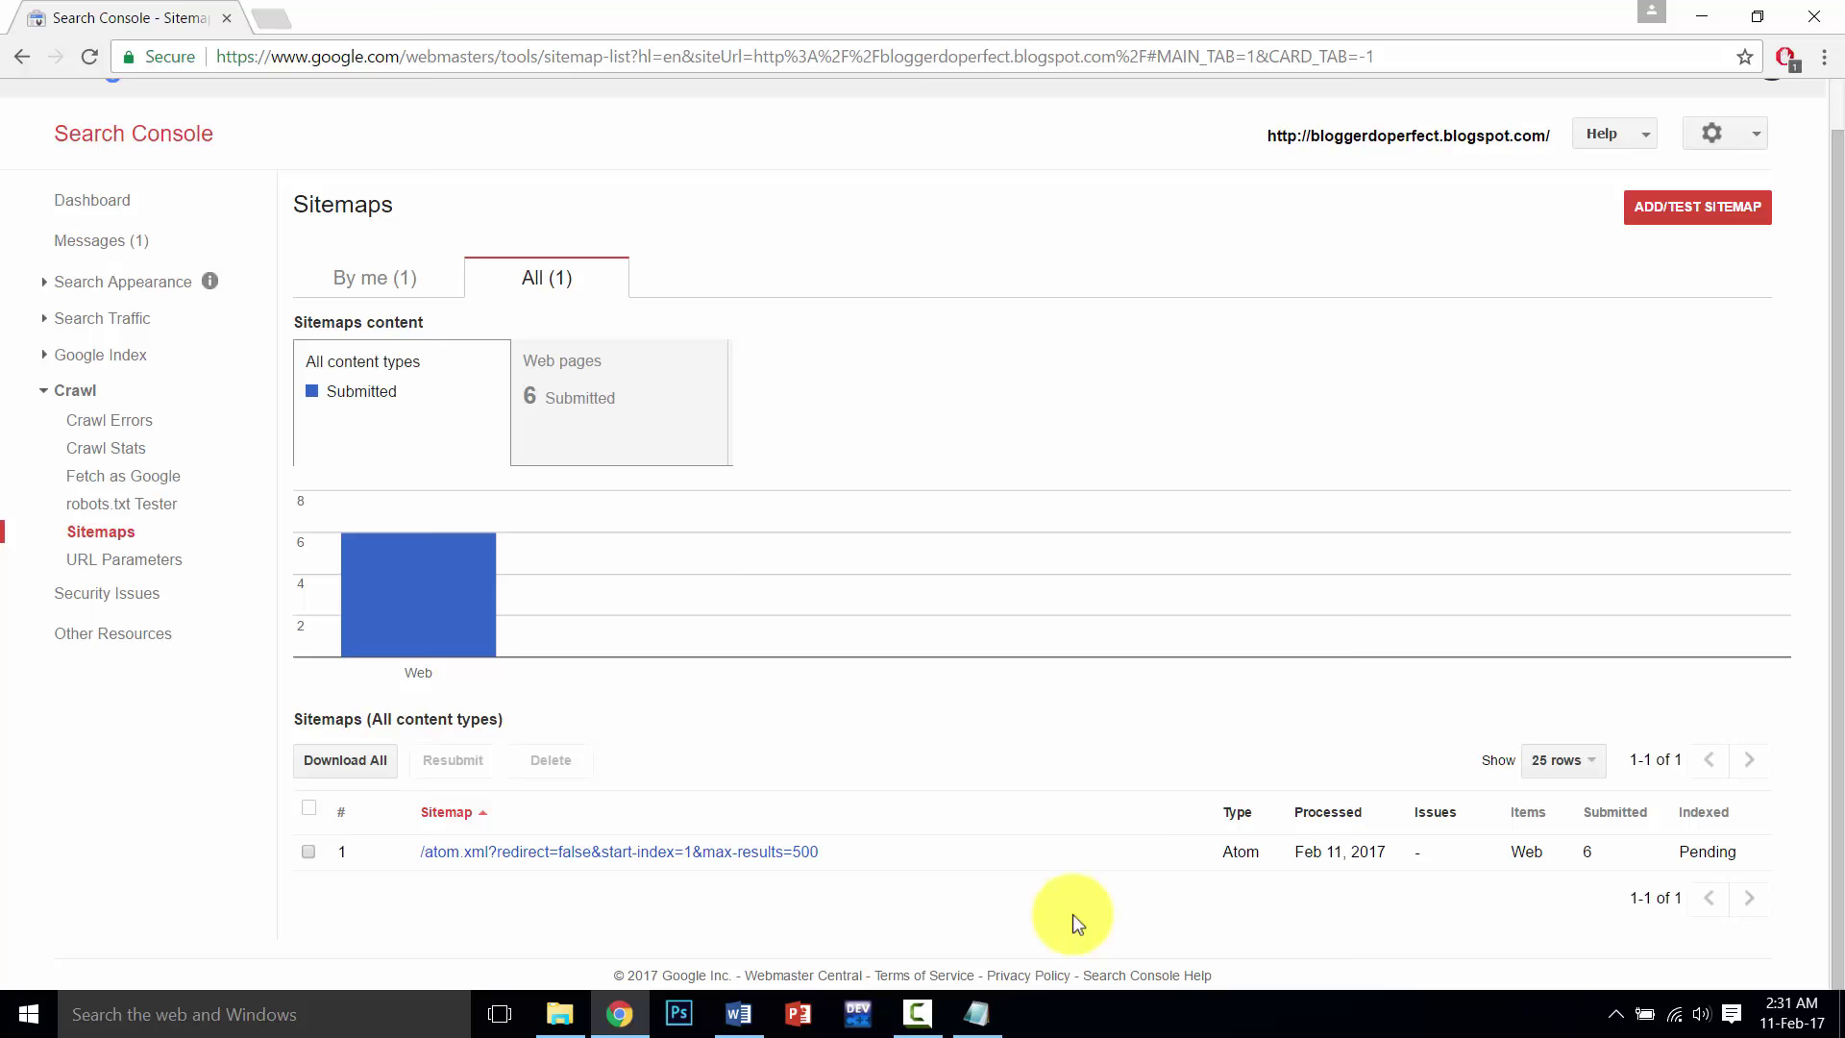
Review the "More than 500 post" sitemap path in the Word document, then return to the Sitemaps report in Chrome.
{"action": "left_click", "coordinate": [737, 1012]}
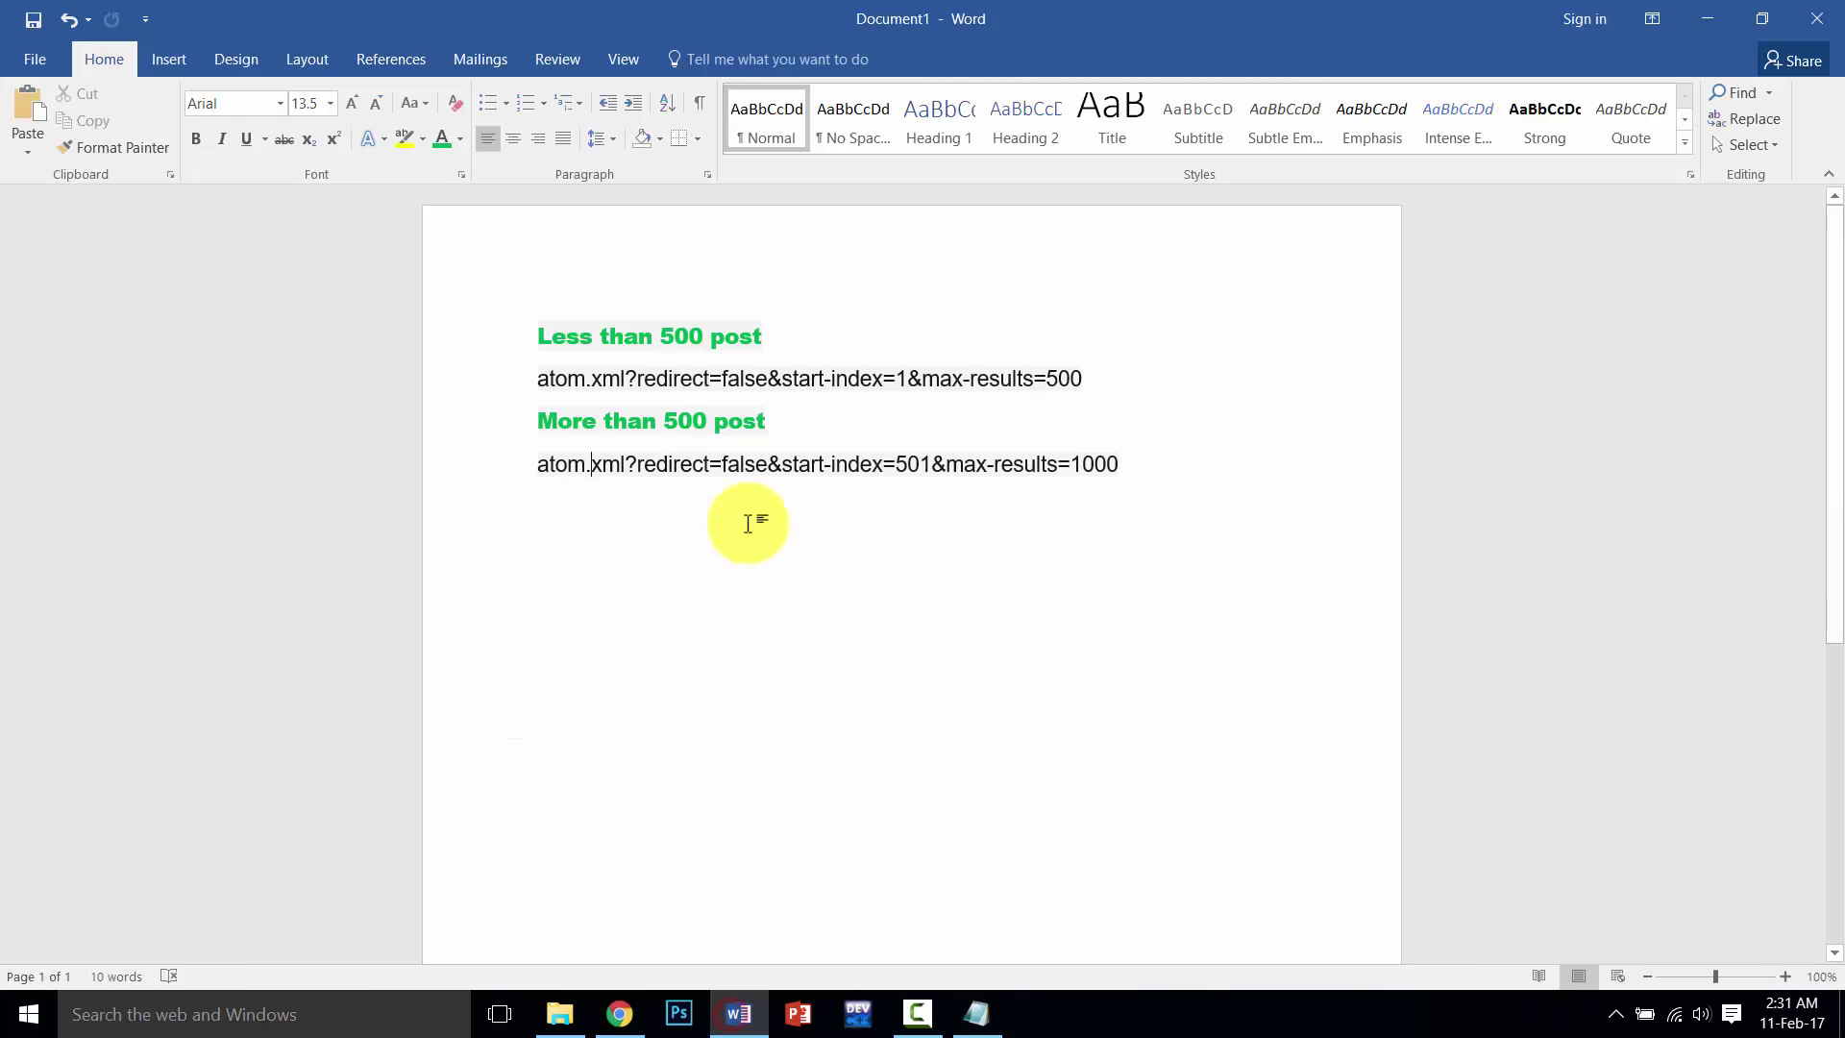
{"action": "left_click", "coordinate": [732, 467]}
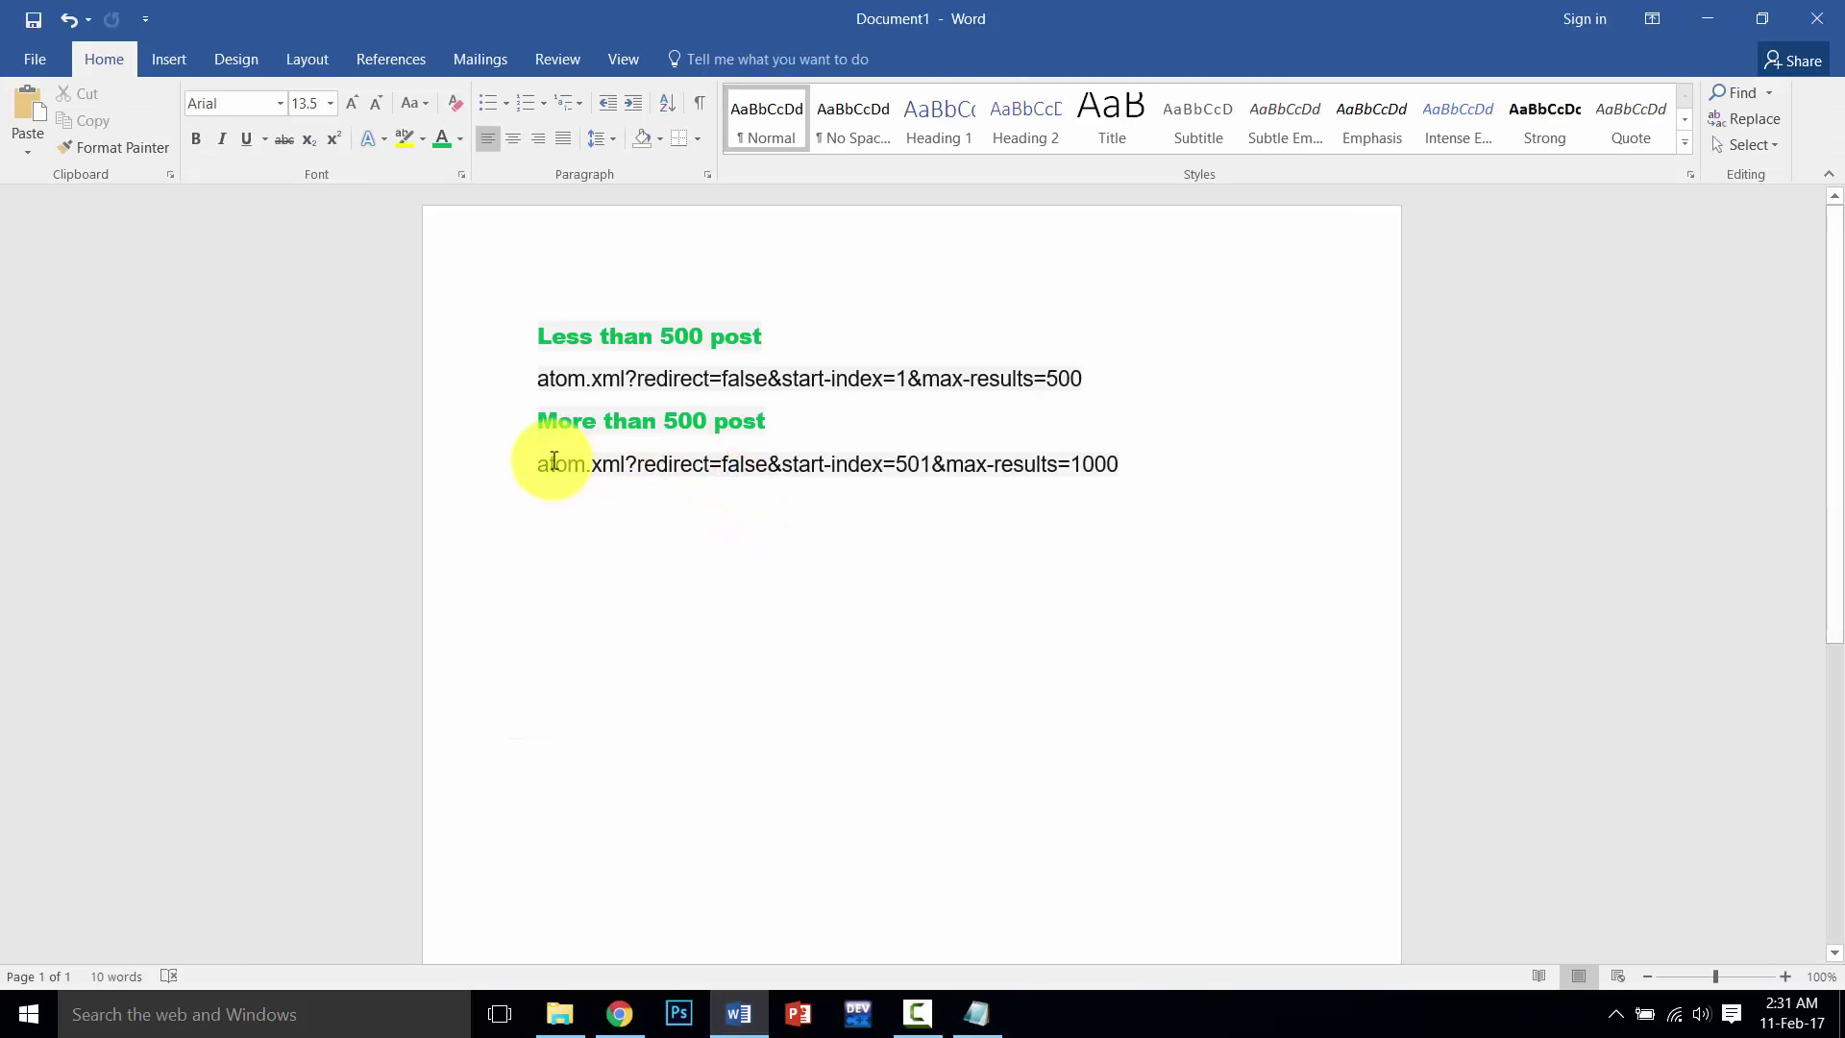
{"action": "left_click_drag", "start_coordinate": [539, 463], "coordinate": [1218, 461]}
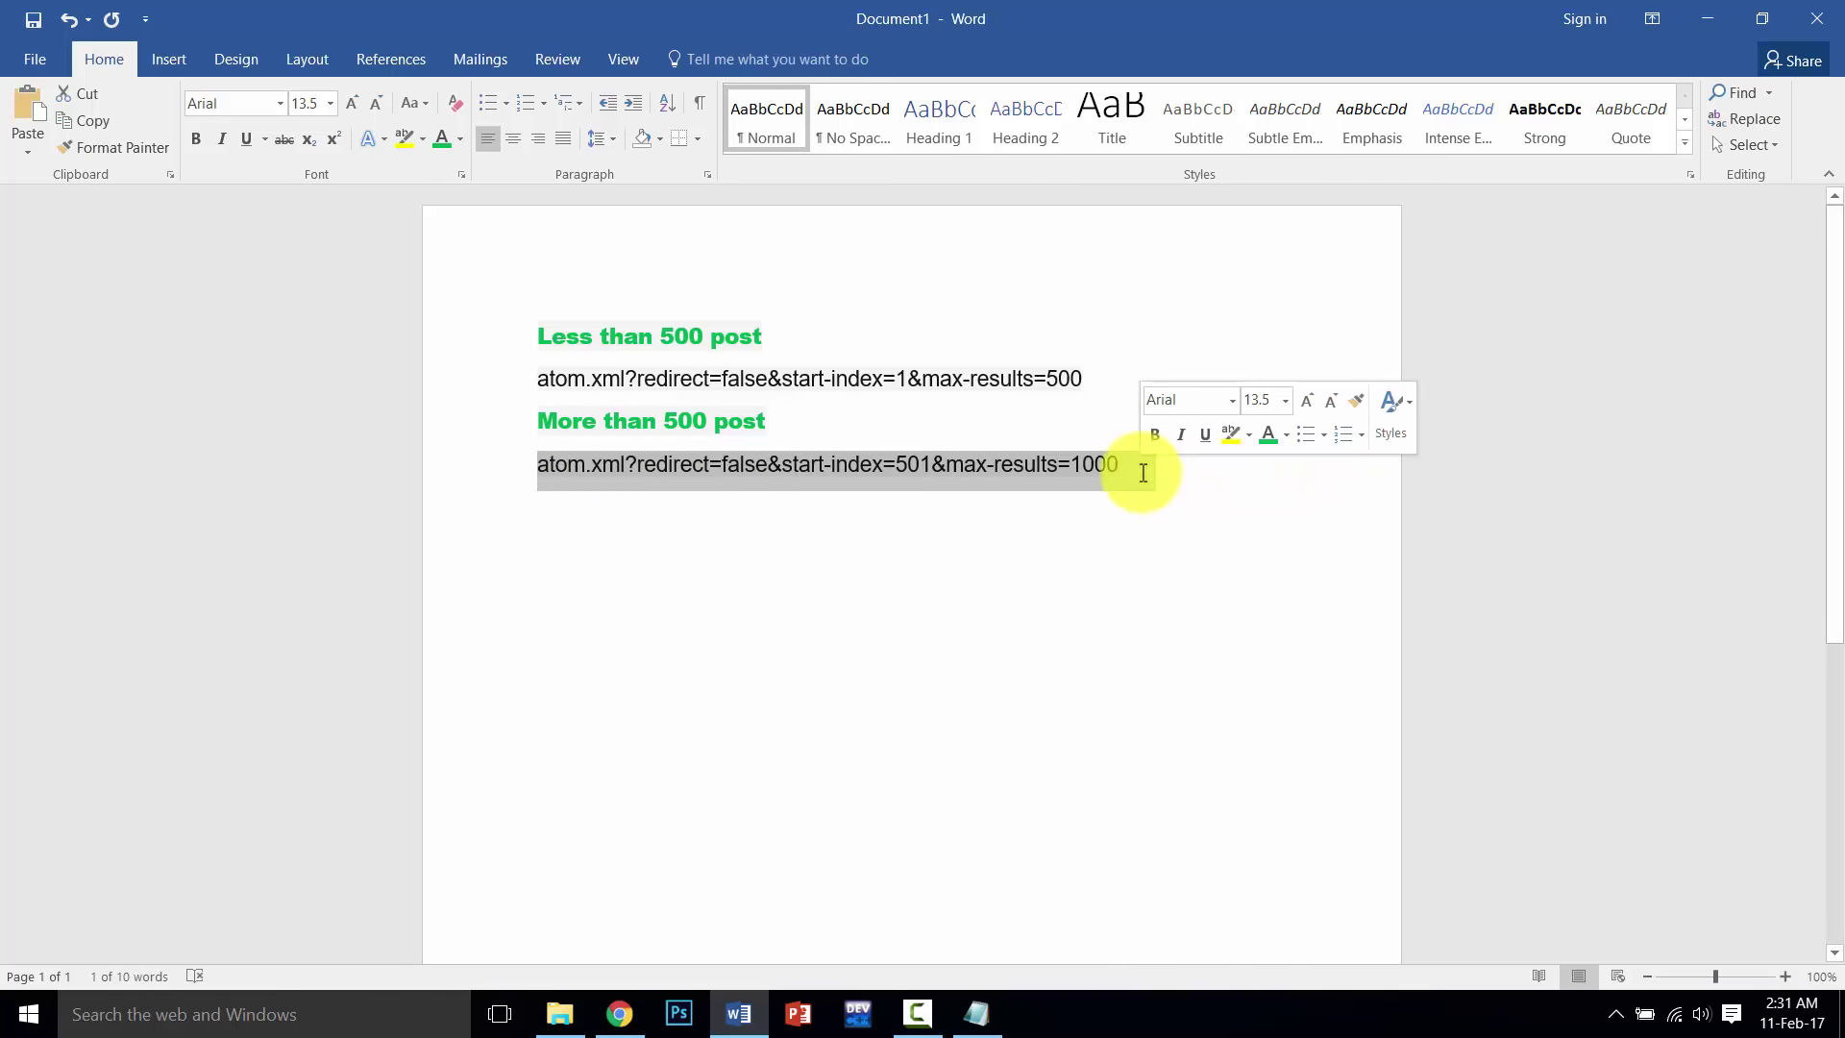
{"action": "left_click", "coordinate": [1021, 546]}
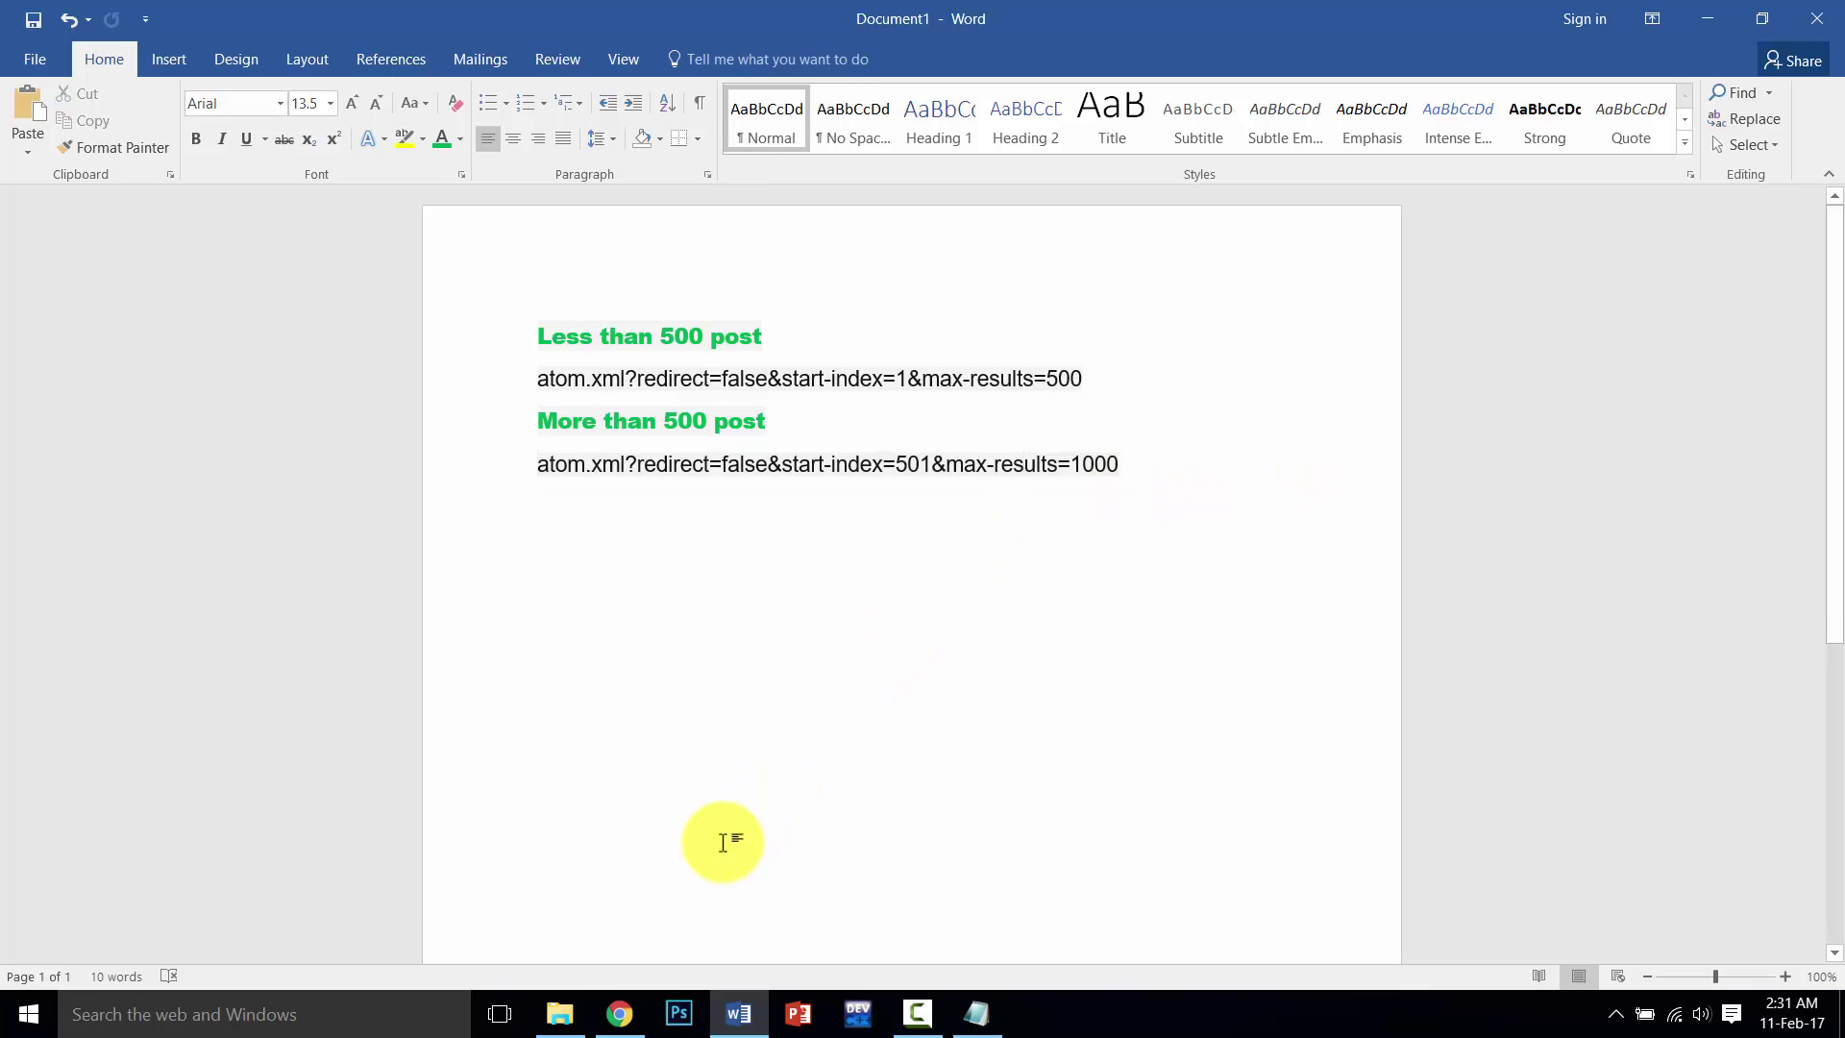
{"action": "left_click", "coordinate": [620, 1014]}
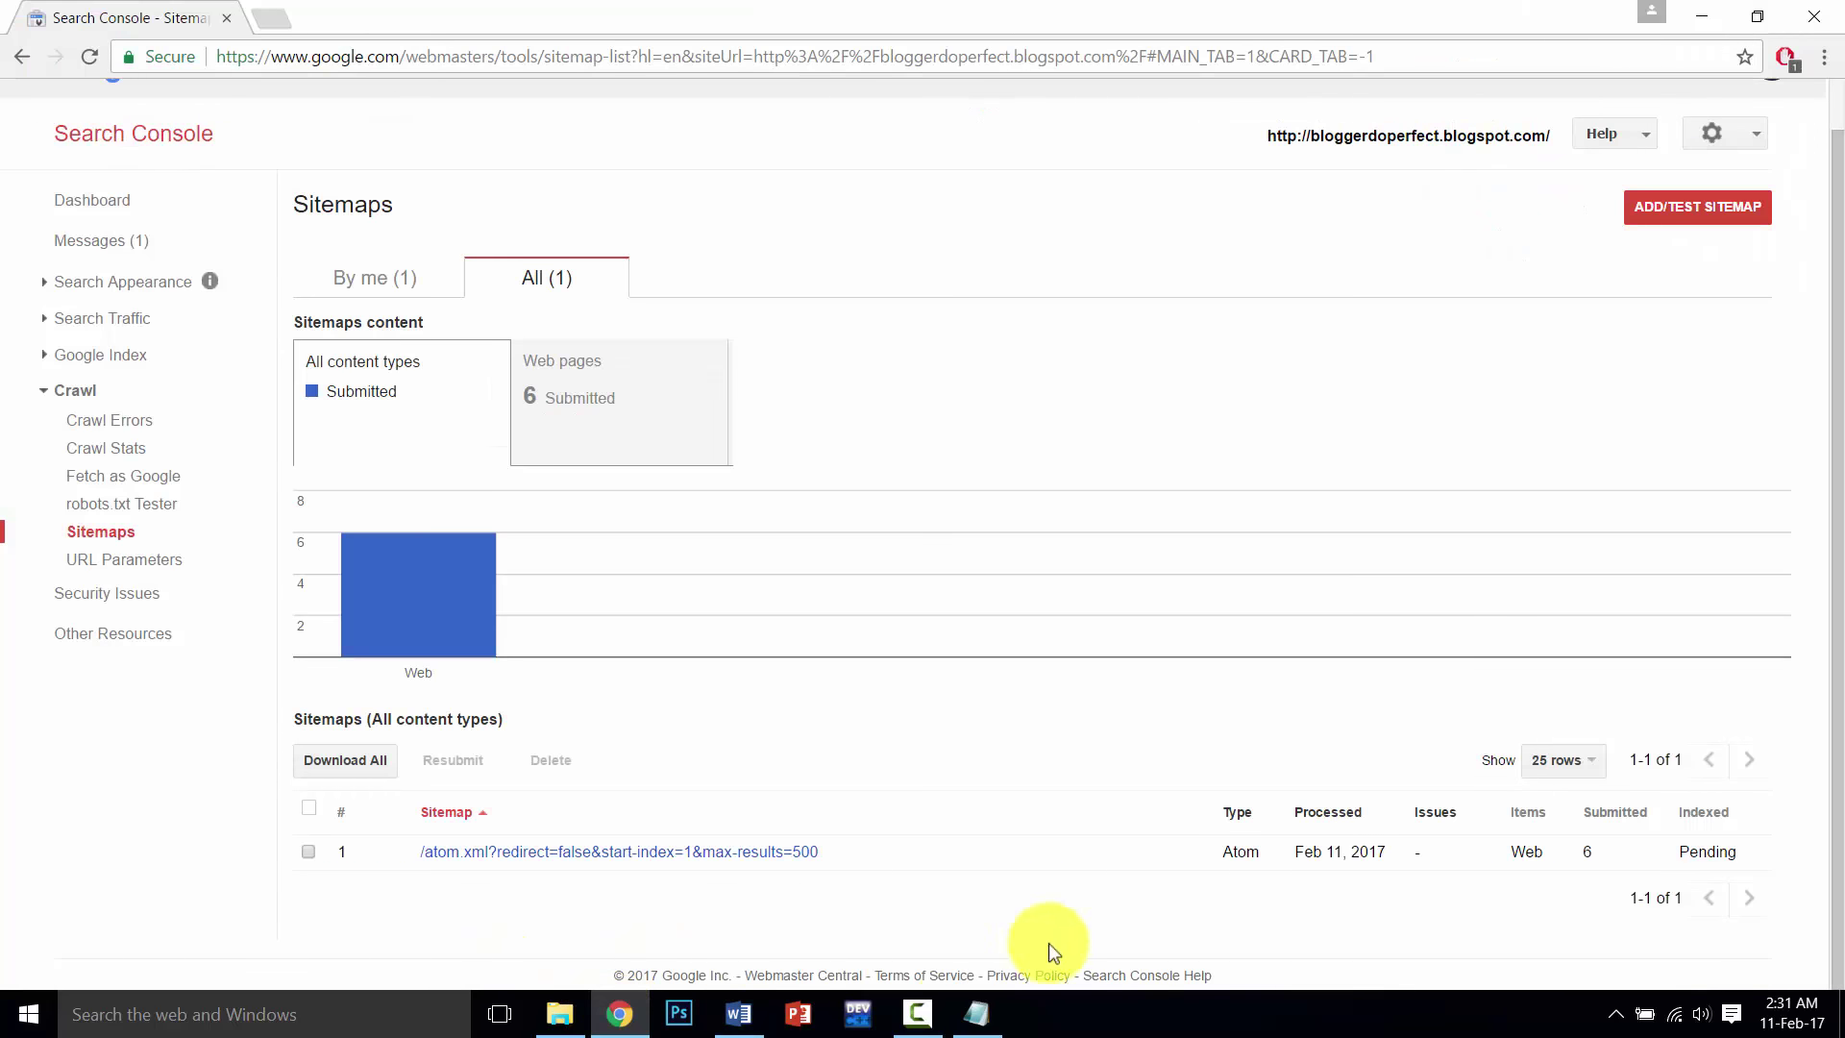
{"action": "mouse_move", "coordinate": [915, 1016]}
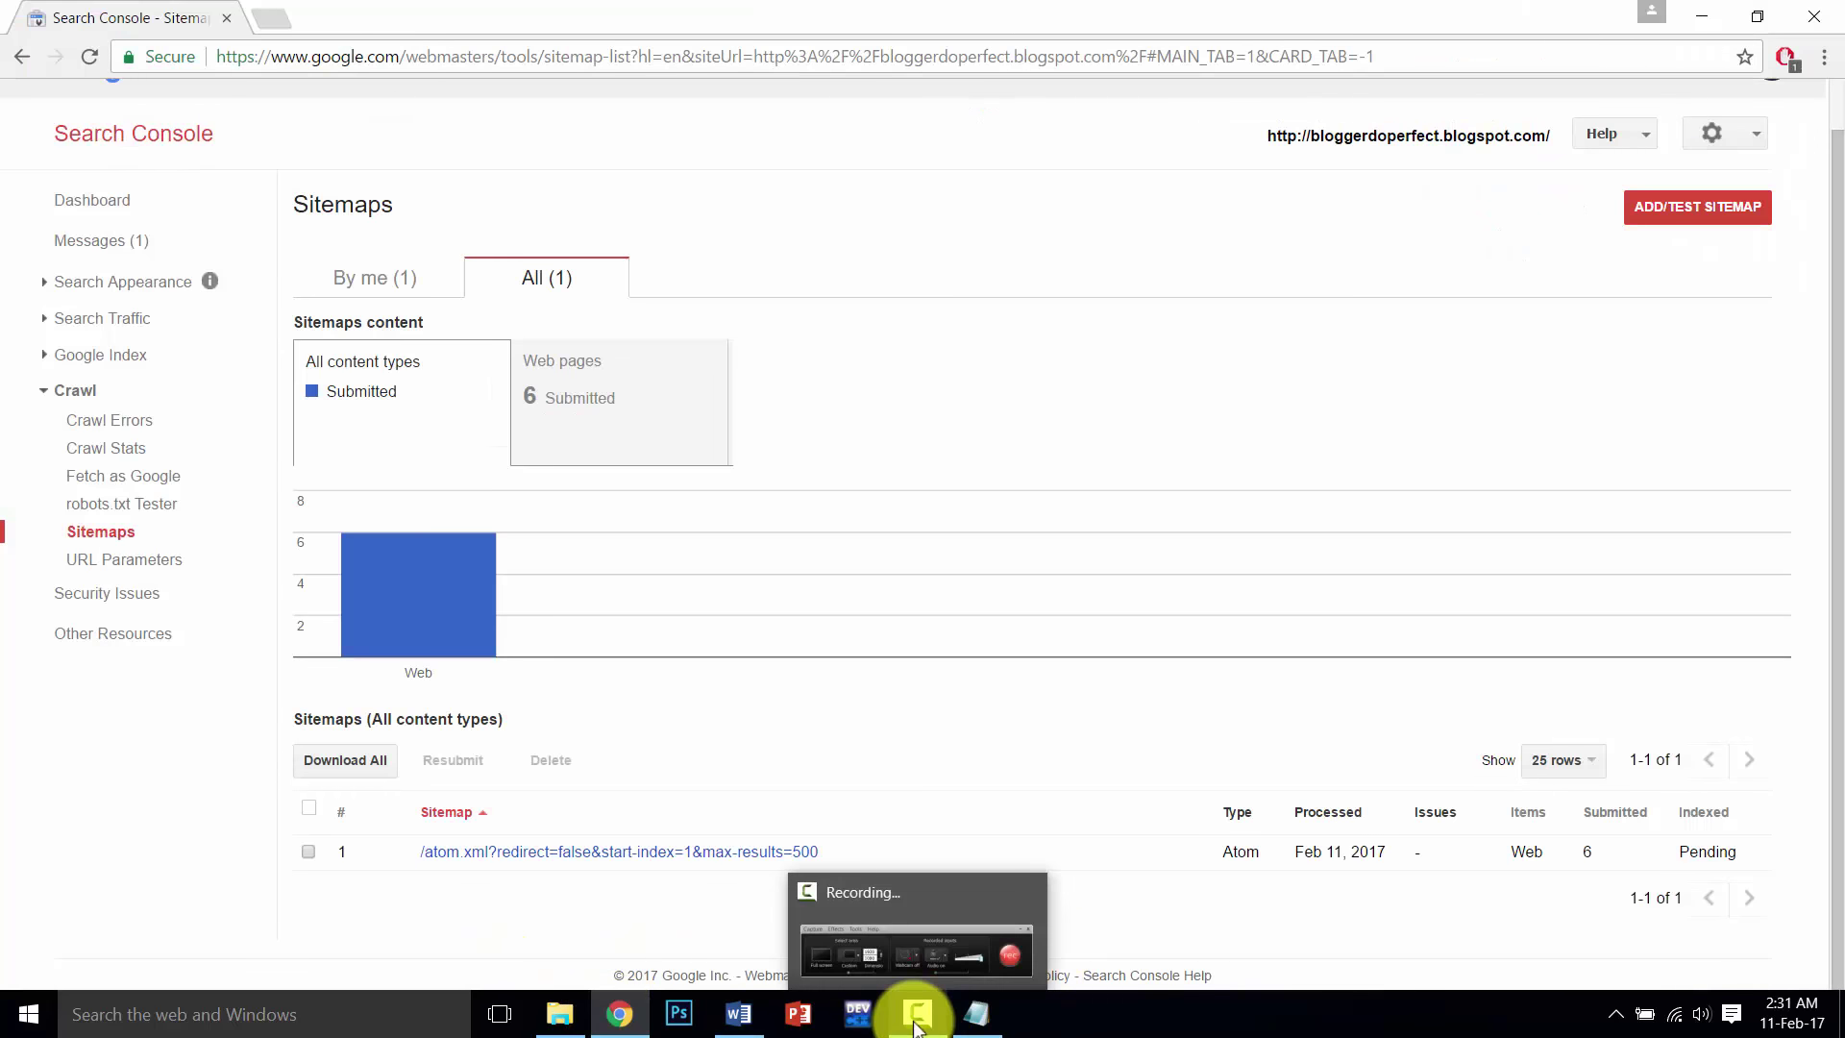